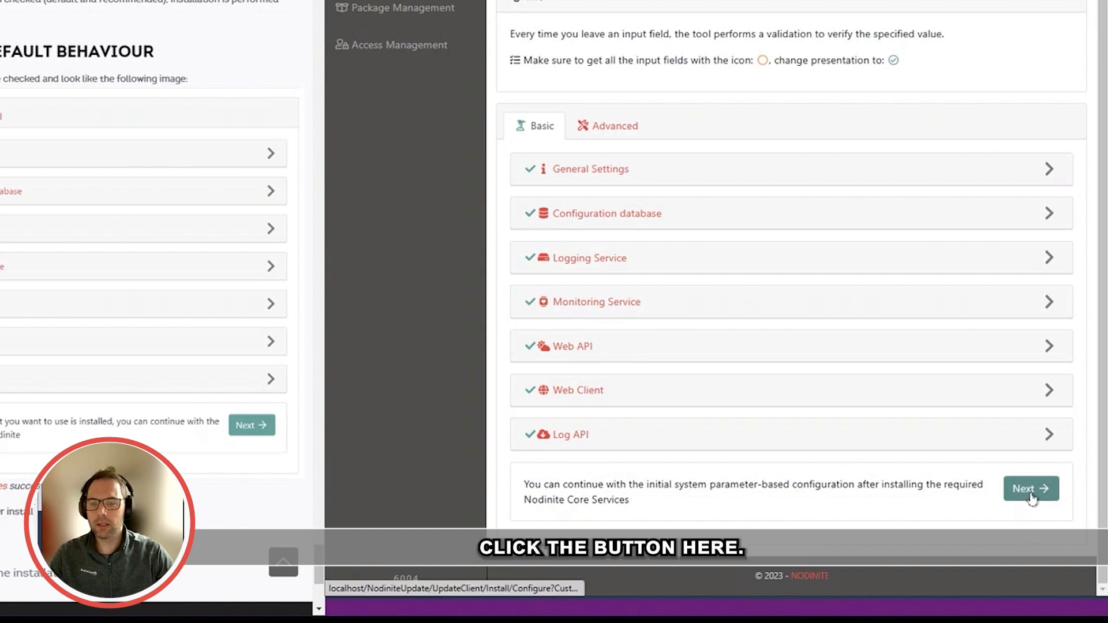
Add your own account as a Nodinite administrator in the basic settings, check the Active Directory option, and continue to starting the services
{"action": "left_click", "coordinate": [1031, 489]}
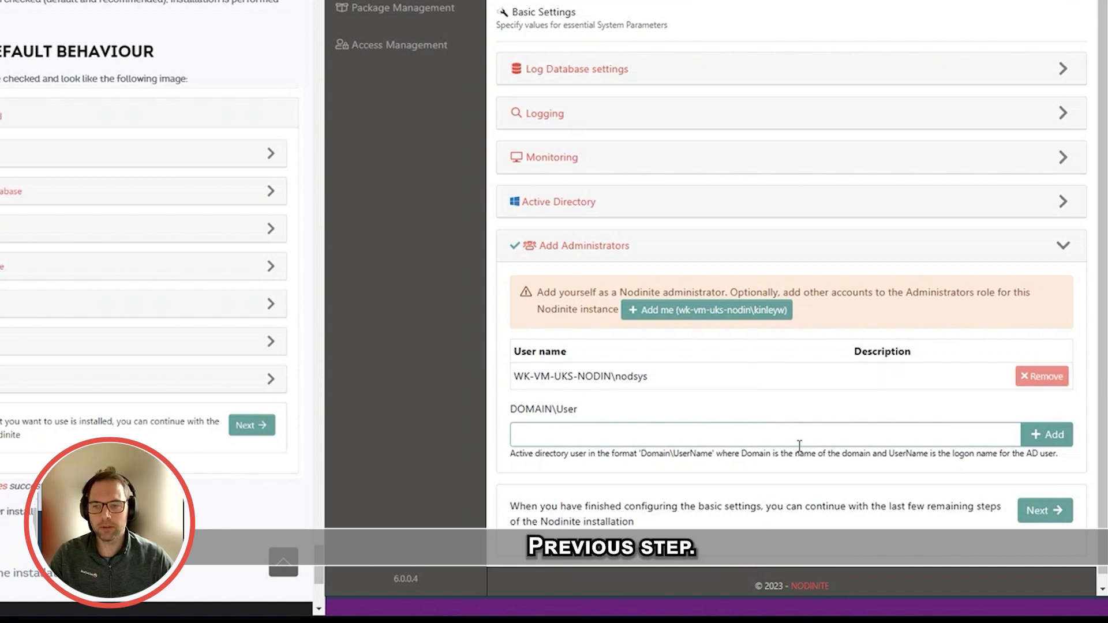
{"action": "left_click", "coordinate": [717, 313]}
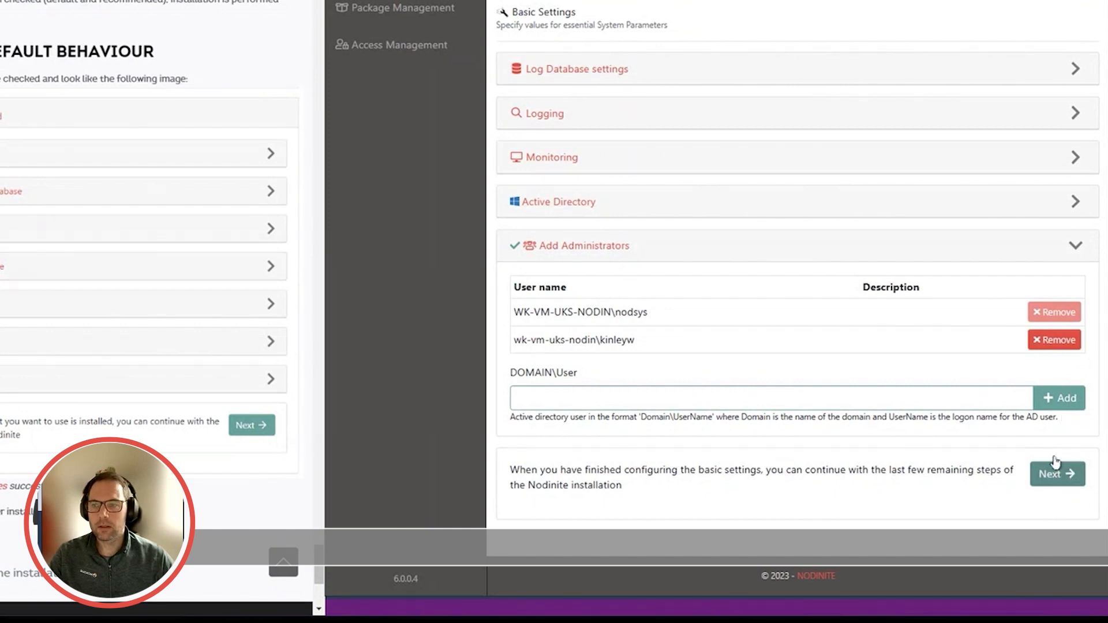
{"action": "left_click", "coordinate": [1077, 209]}
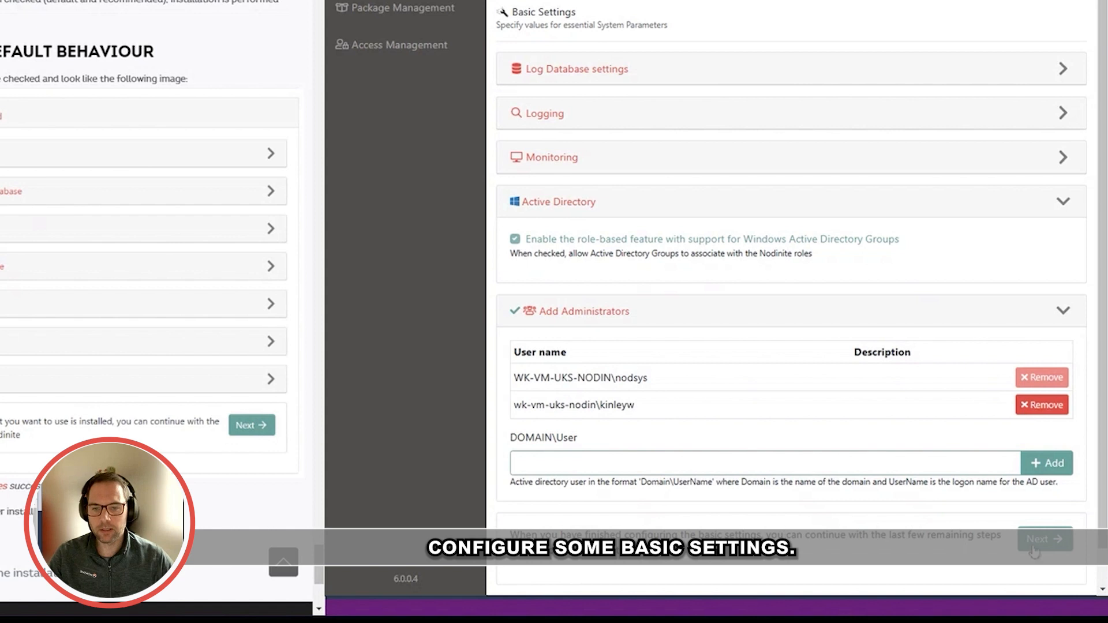
{"action": "left_click", "coordinate": [1034, 551]}
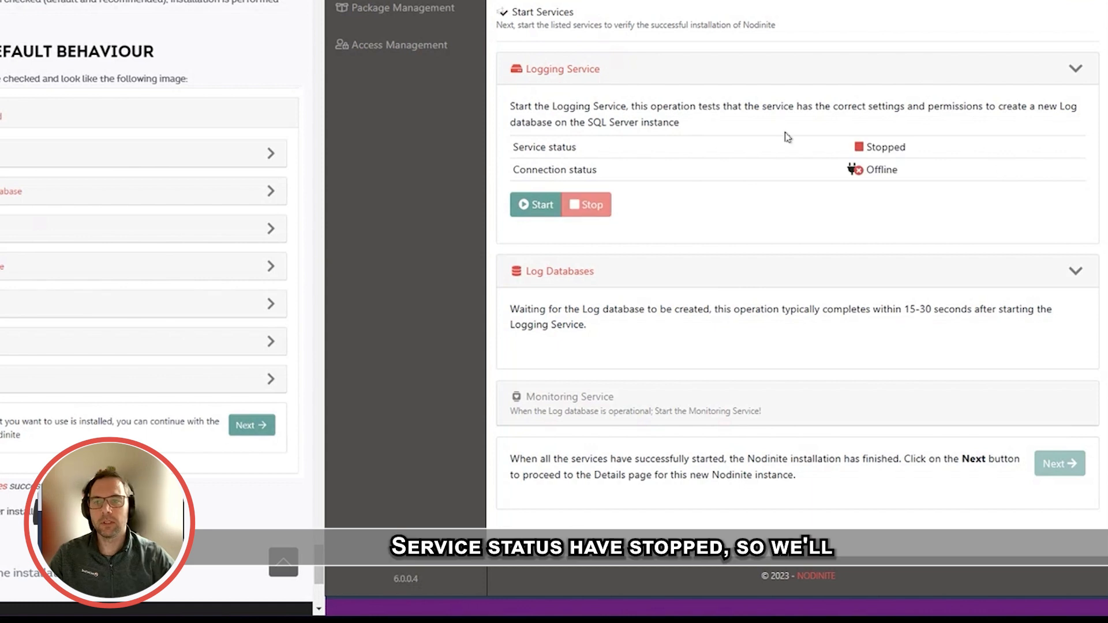
Start the Logging Service and the Monitoring Service, and proceed to the Details page of the new Nodinite instance
{"action": "left_click", "coordinate": [532, 204]}
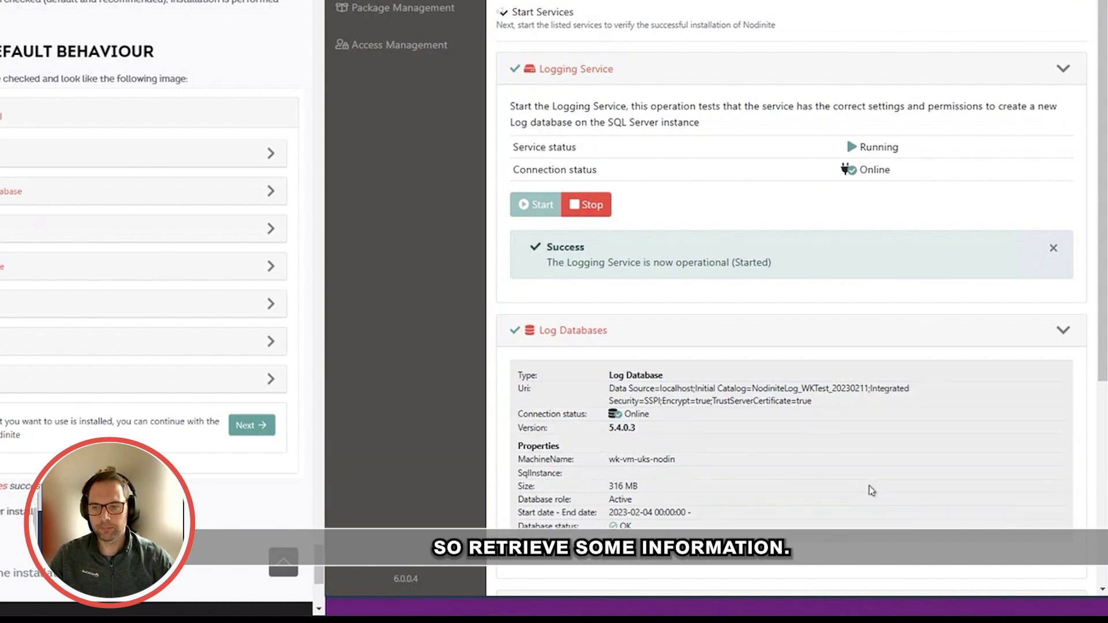
{"action": "scroll", "coordinate": [867, 487], "scroll_direction": "down", "scroll_amount": 2}
{"action": "scroll", "coordinate": [870, 429], "scroll_direction": "down", "scroll_amount": 3}
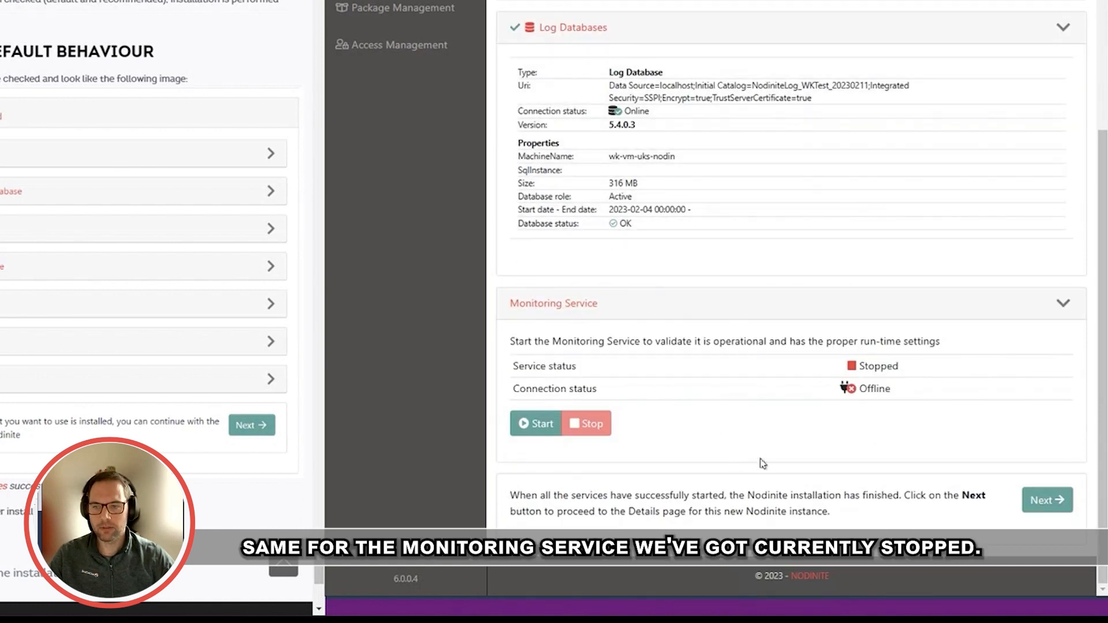
{"action": "left_click", "coordinate": [522, 427]}
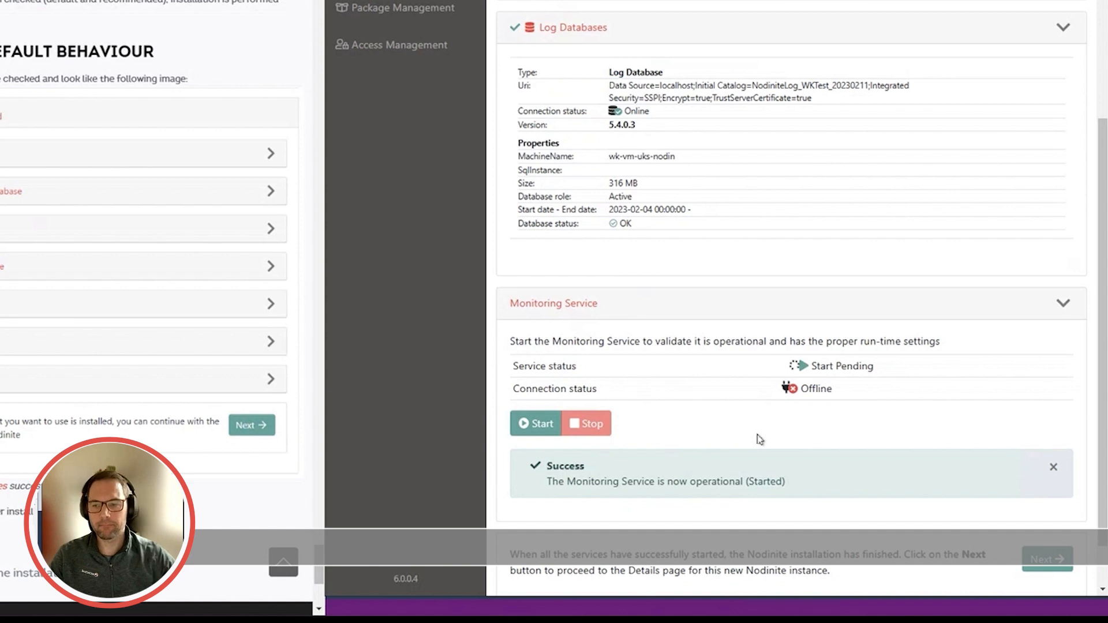
{"action": "scroll", "coordinate": [741, 460], "scroll_direction": "down", "scroll_amount": 1}
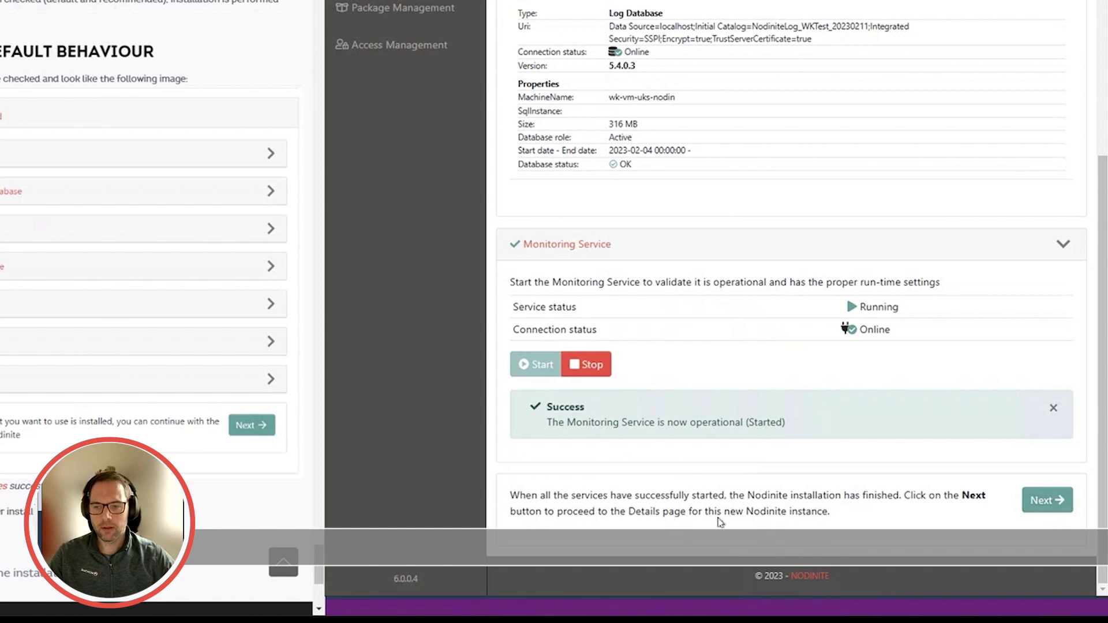
{"action": "left_click", "coordinate": [1047, 500]}
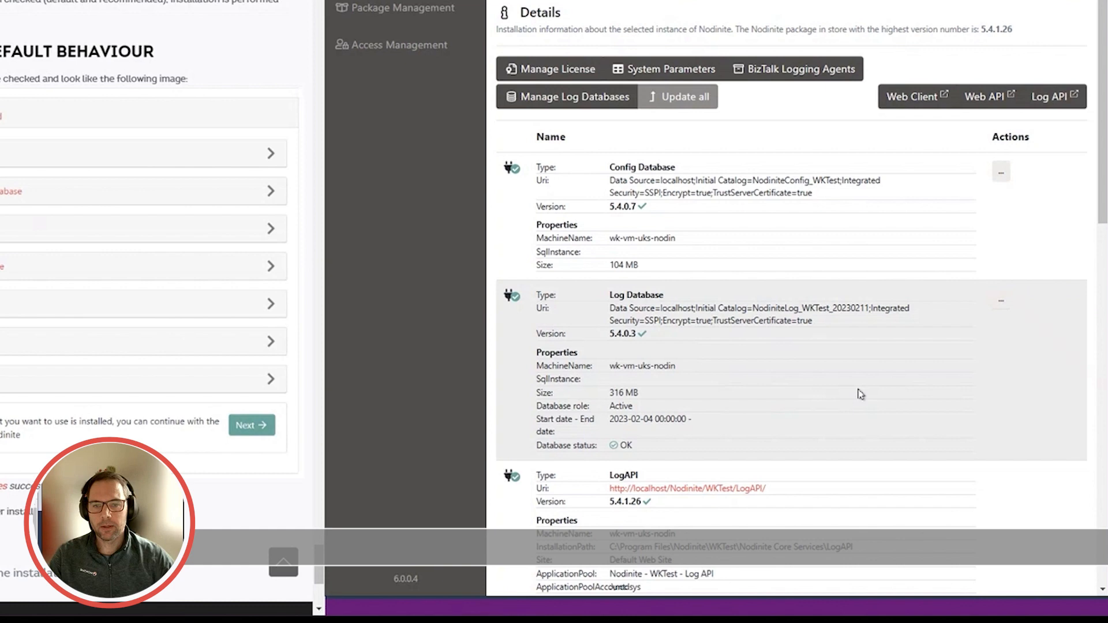
Review the instance's installed components and open the Part 2 installation guide in the documentation at Step 9 Configuration
{"action": "scroll", "coordinate": [860, 394], "scroll_direction": "down", "scroll_amount": 9}
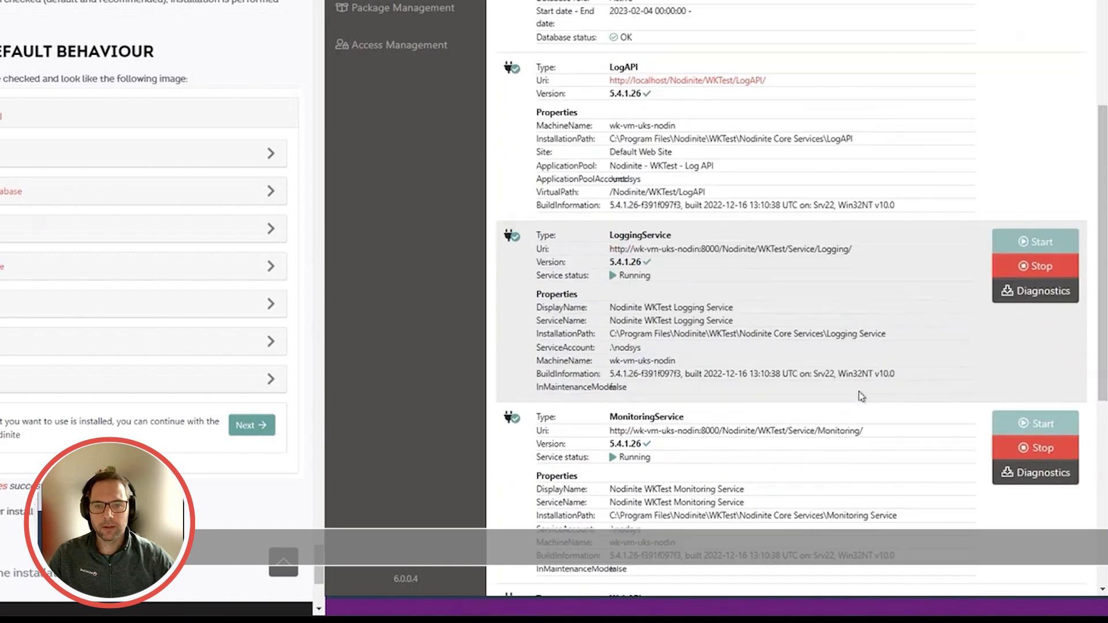
{"action": "scroll", "coordinate": [860, 396], "scroll_direction": "down", "scroll_amount": 4}
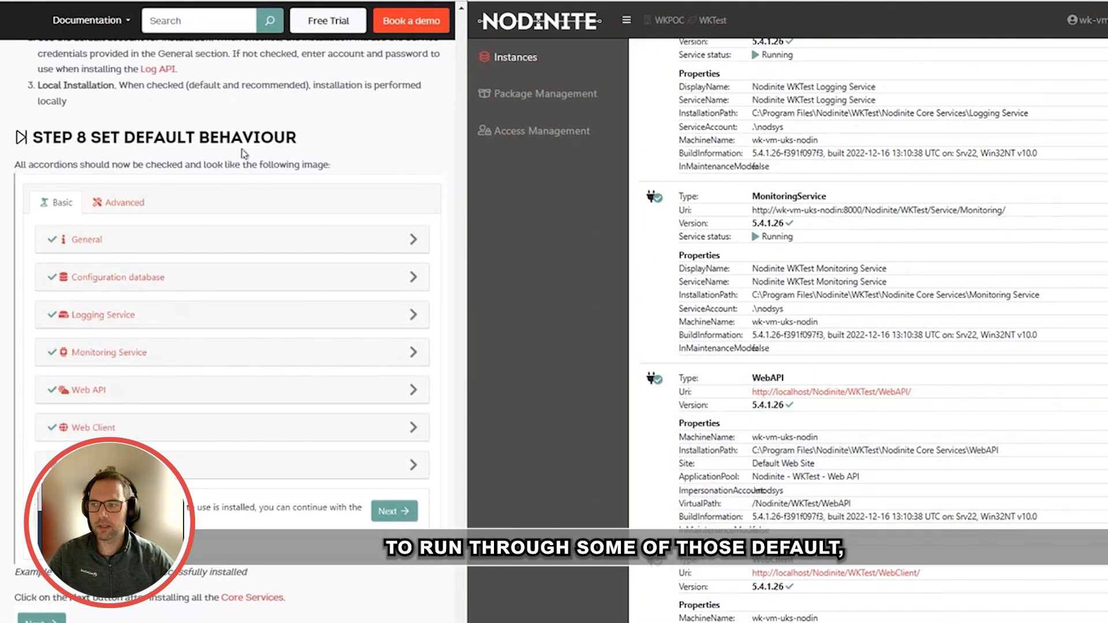
{"action": "scroll", "coordinate": [935, 404], "scroll_direction": "down", "scroll_amount": 2}
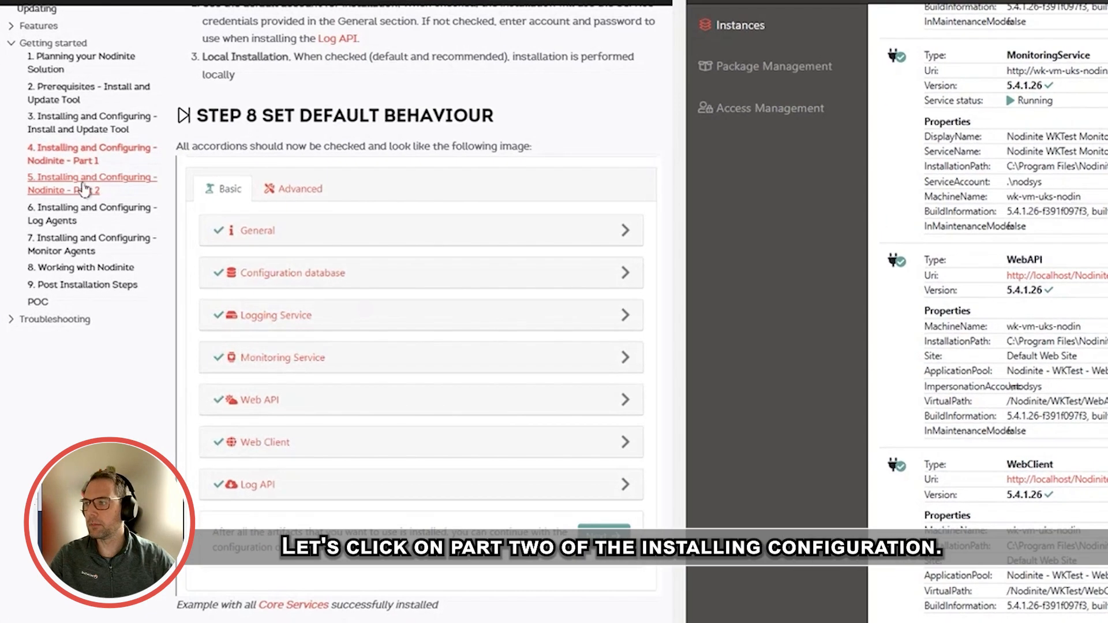
{"action": "left_click", "coordinate": [86, 189]}
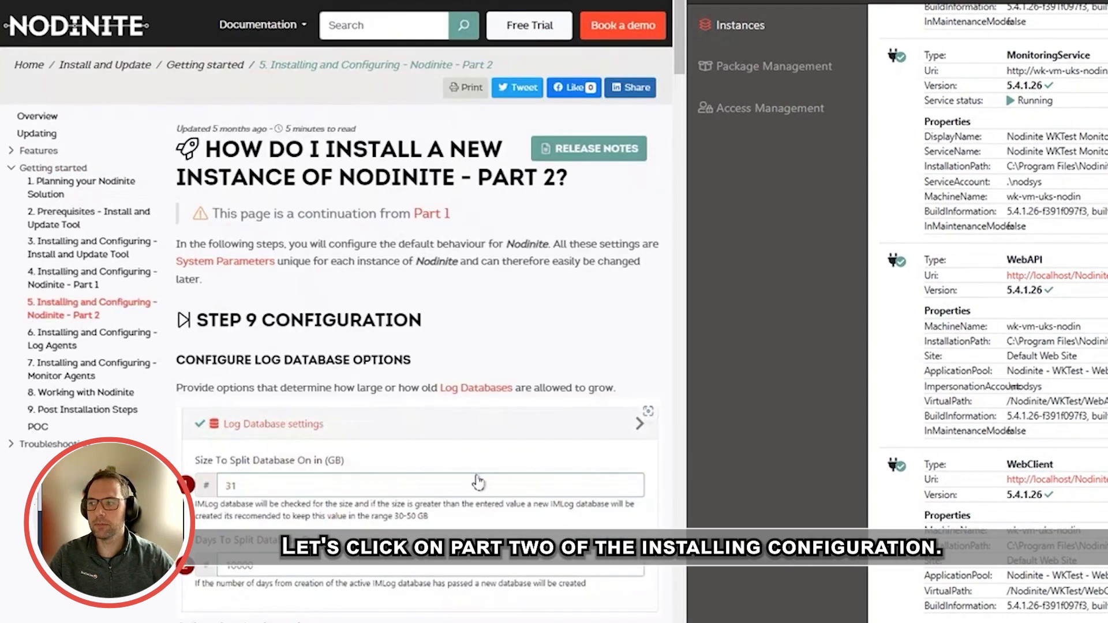
{"action": "scroll", "coordinate": [478, 482], "scroll_direction": "down", "scroll_amount": 5}
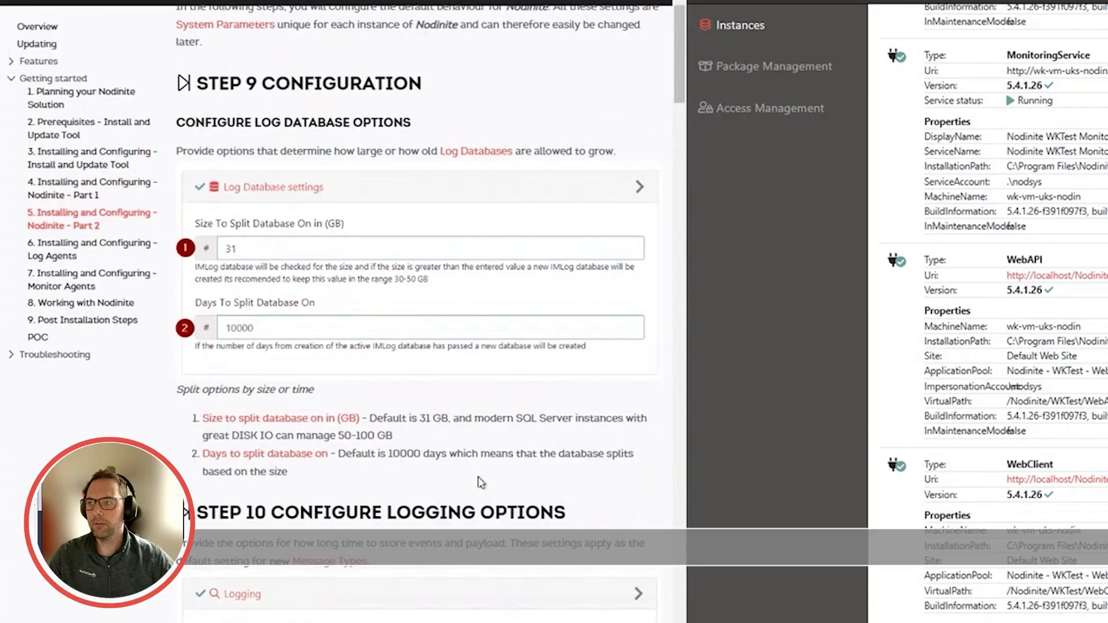
{"action": "scroll", "coordinate": [231, 144], "scroll_direction": "up", "scroll_amount": 3}
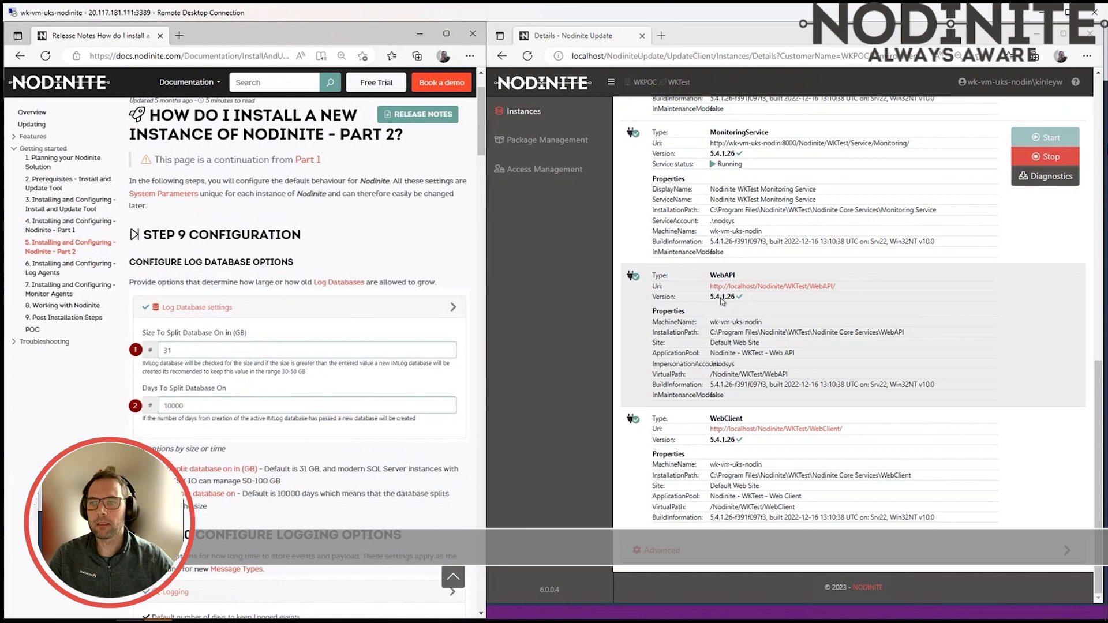
Look up the SizeToSplitDatabaseOn value in the WKTest instance's System Parameters and return to the parameter list
{"action": "scroll", "coordinate": [1016, 305], "scroll_direction": "up", "scroll_amount": 5}
{"action": "scroll", "coordinate": [776, 333], "scroll_direction": "up", "scroll_amount": 3}
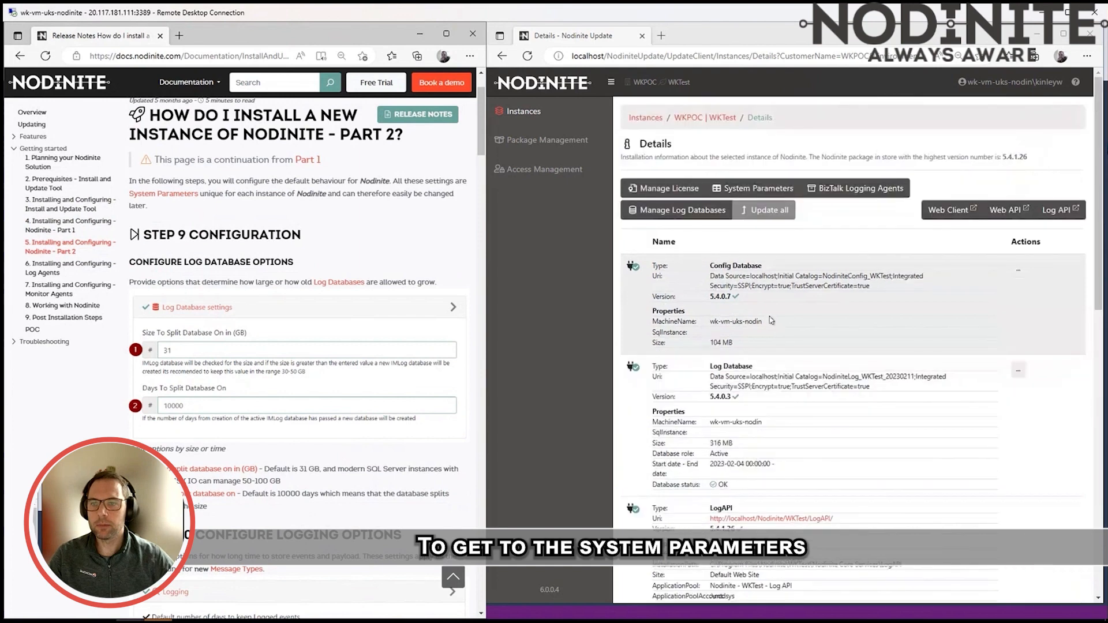
{"action": "left_click", "coordinate": [752, 189]}
{"action": "scroll", "coordinate": [846, 467], "scroll_direction": "down", "scroll_amount": 10}
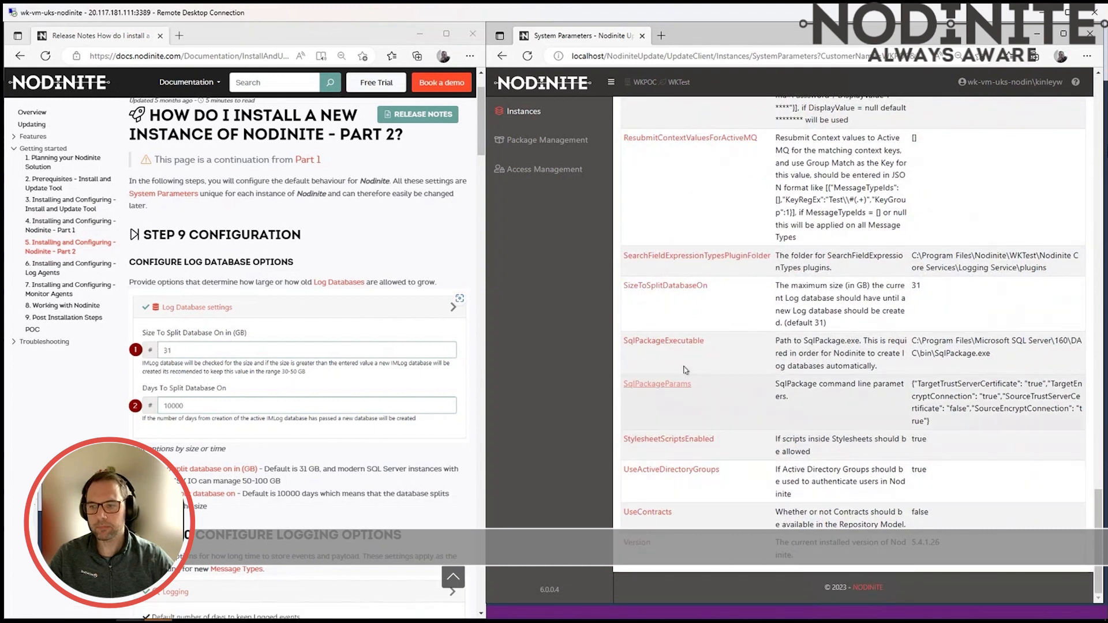
{"action": "left_click", "coordinate": [684, 287]}
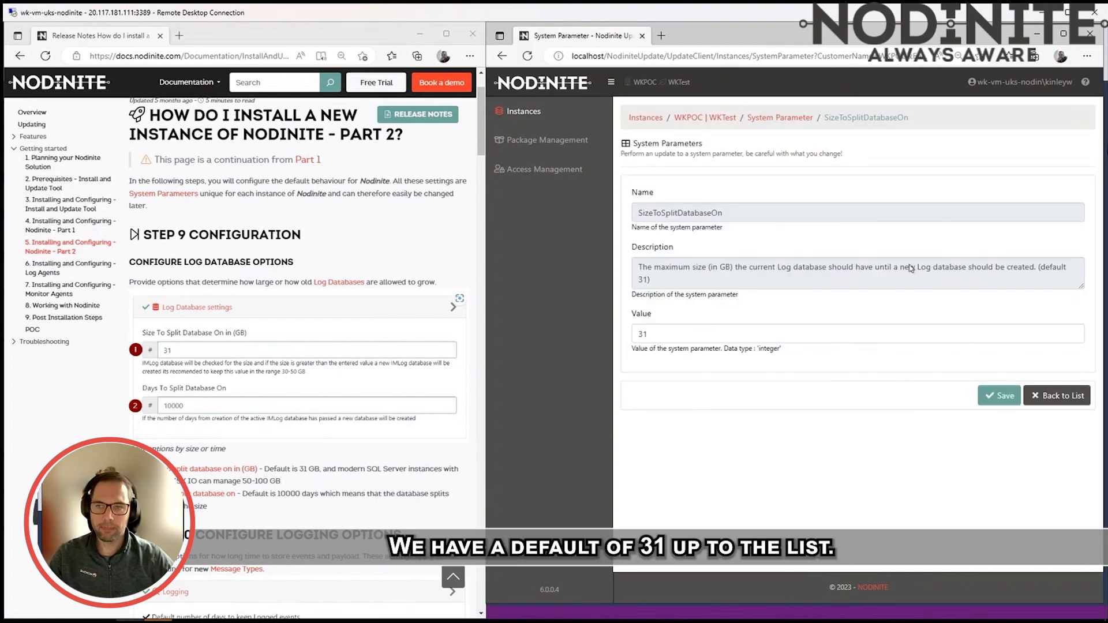
{"action": "left_click", "coordinate": [1062, 396]}
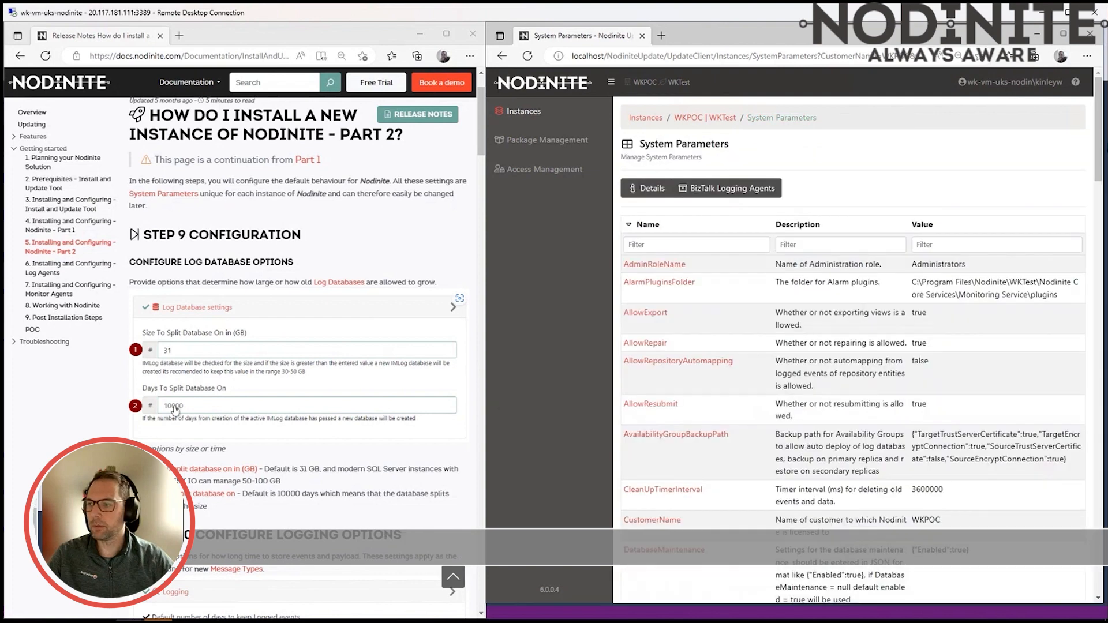
Check the DaysToSplitDatabaseOn system parameter against the guide, and bring up Step 10 Configure Logging Options in the documentation
{"action": "scroll", "coordinate": [703, 485], "scroll_direction": "down", "scroll_amount": 10}
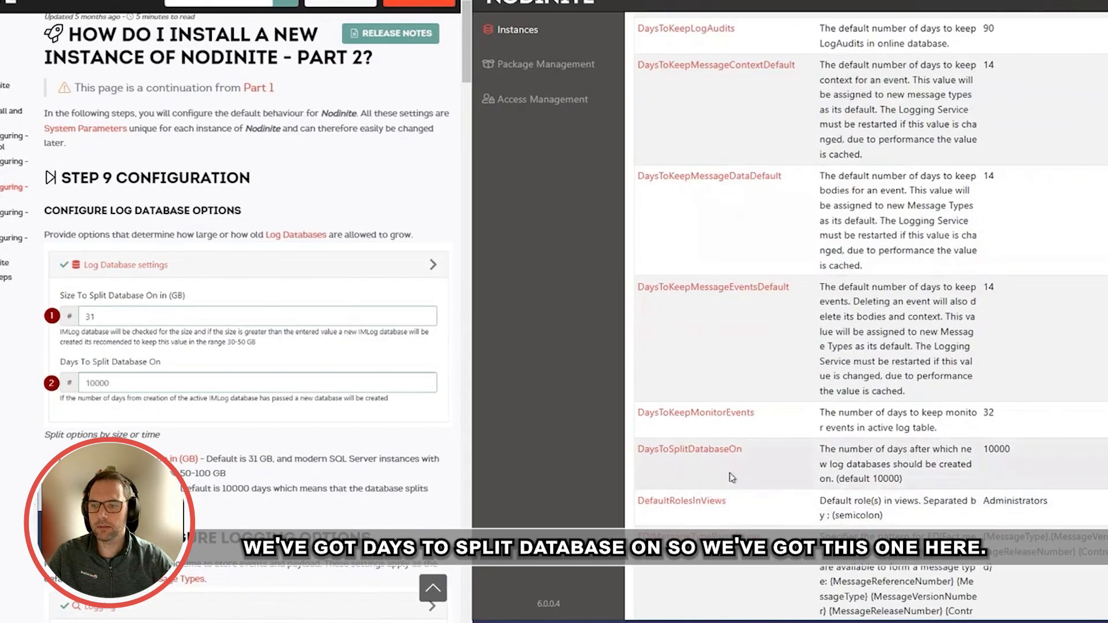
{"action": "left_click", "coordinate": [721, 456]}
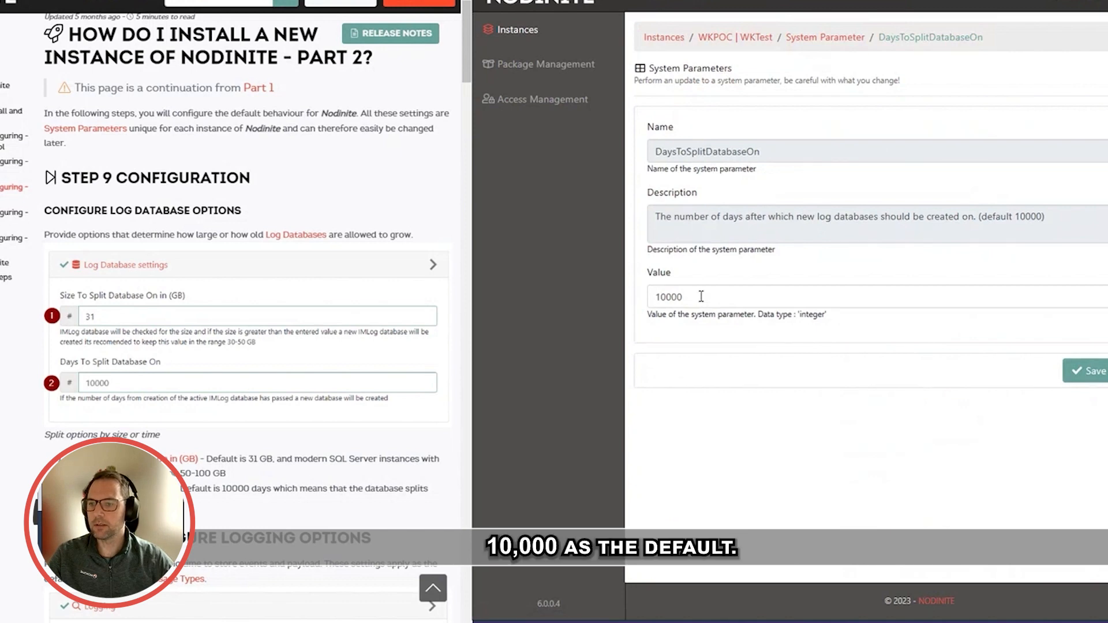
{"action": "scroll", "coordinate": [219, 398], "scroll_direction": "down", "scroll_amount": 10}
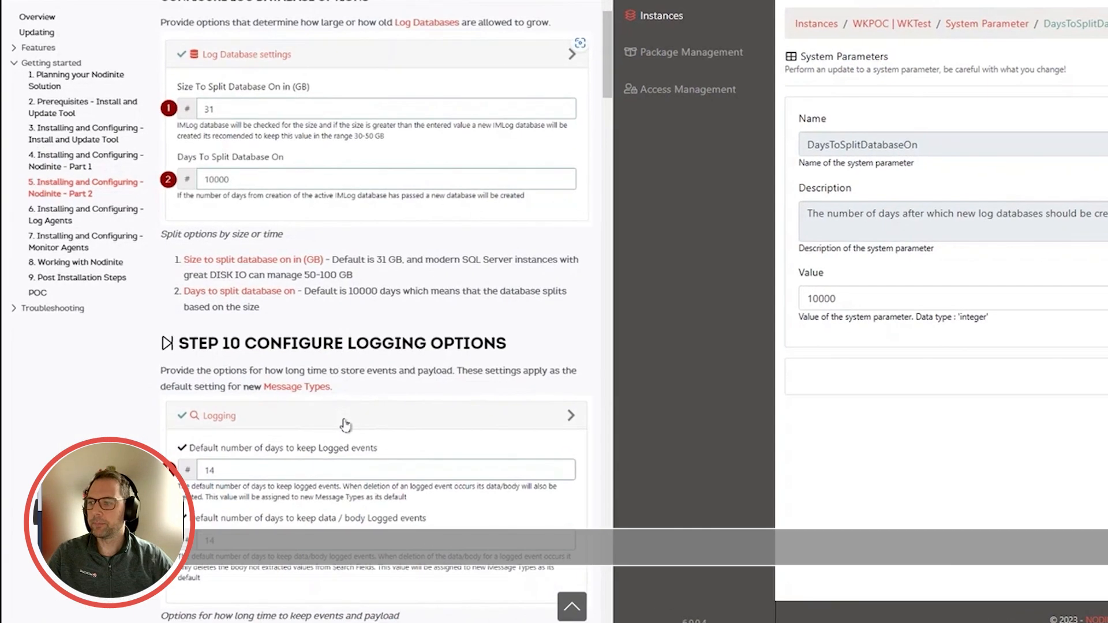
{"action": "scroll", "coordinate": [344, 420], "scroll_direction": "down", "scroll_amount": 2}
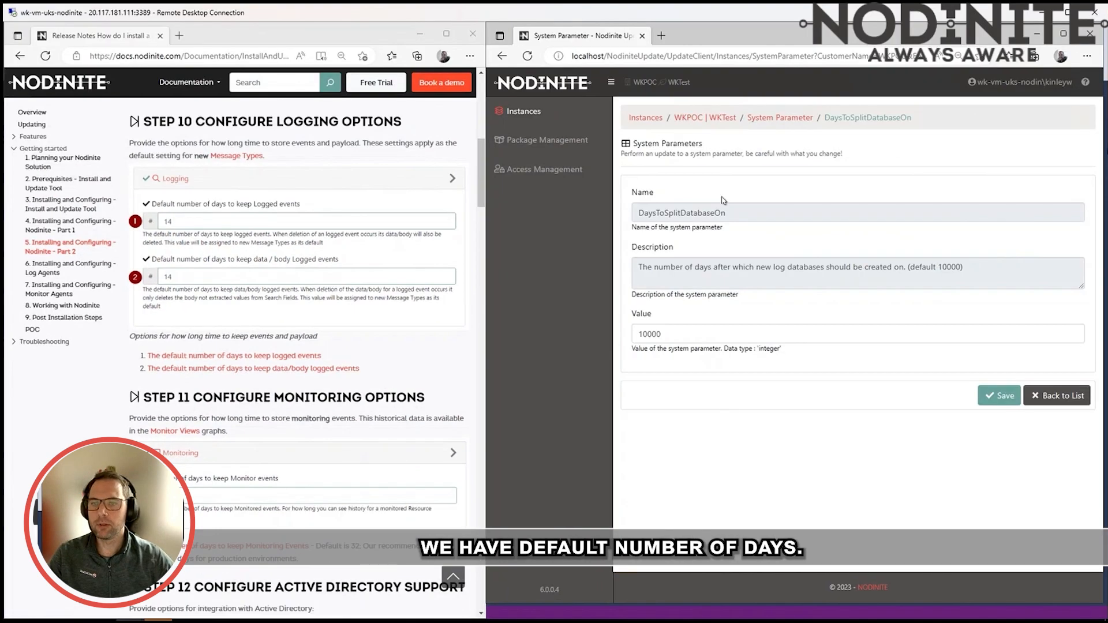
{"action": "left_click", "coordinate": [1058, 396]}
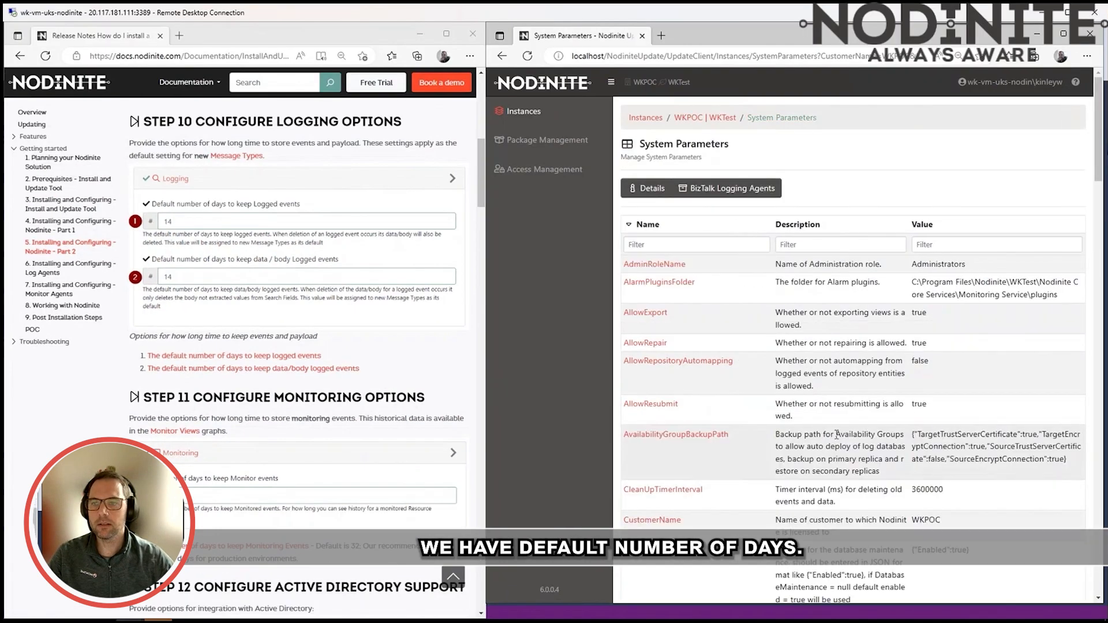
Identify the system parameter for keeping logged events from the guide, and view DaysToKeepMessageEventsDefault in the instance's System Parameters
{"action": "scroll", "coordinate": [737, 453], "scroll_direction": "down", "scroll_amount": 5}
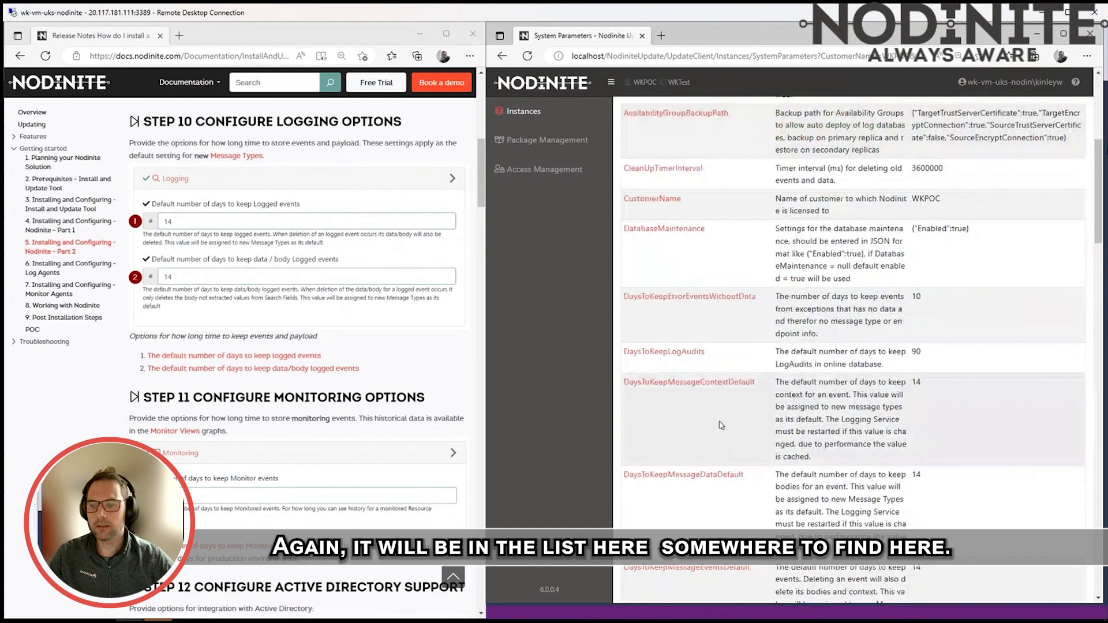
{"action": "scroll", "coordinate": [721, 425], "scroll_direction": "down", "scroll_amount": 8}
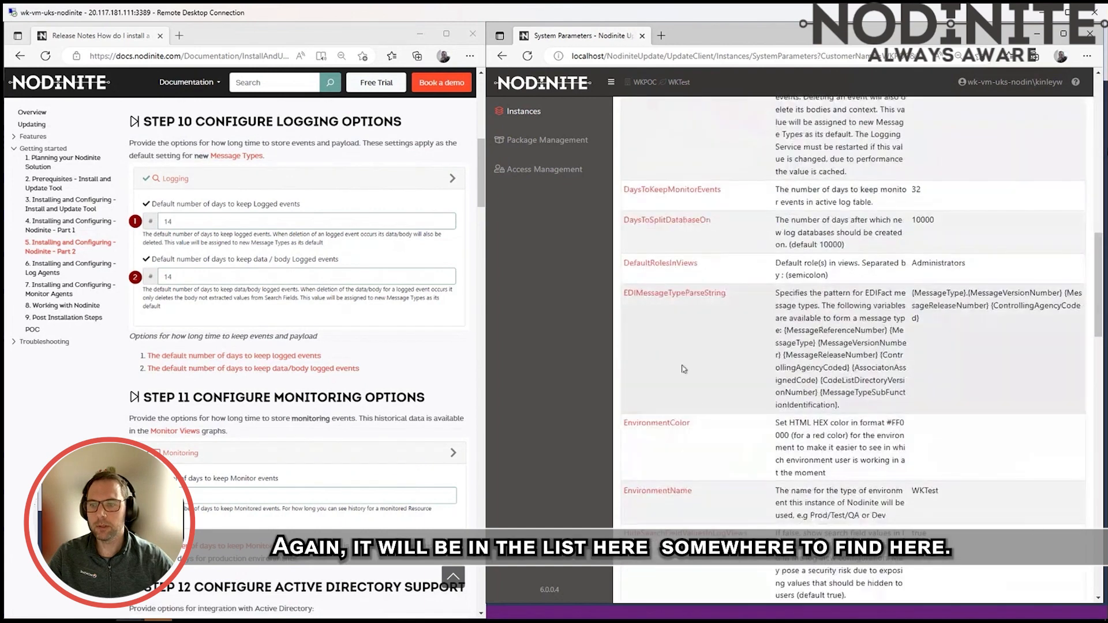
{"action": "scroll", "coordinate": [719, 425], "scroll_direction": "up", "scroll_amount": 5}
{"action": "left_click", "coordinate": [260, 356]}
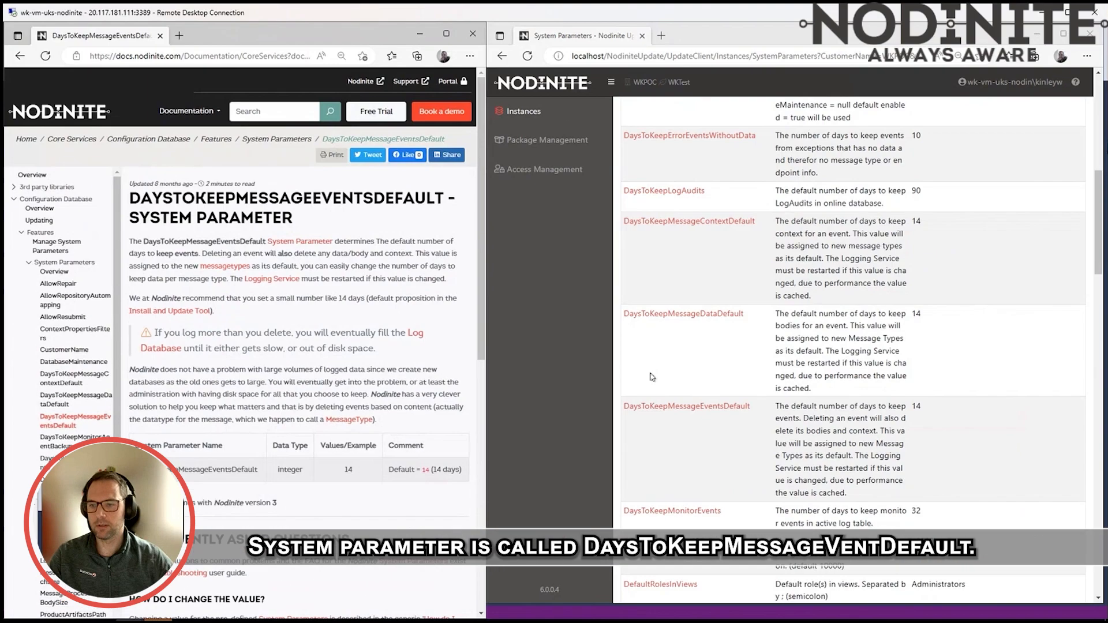
{"action": "left_click", "coordinate": [664, 408]}
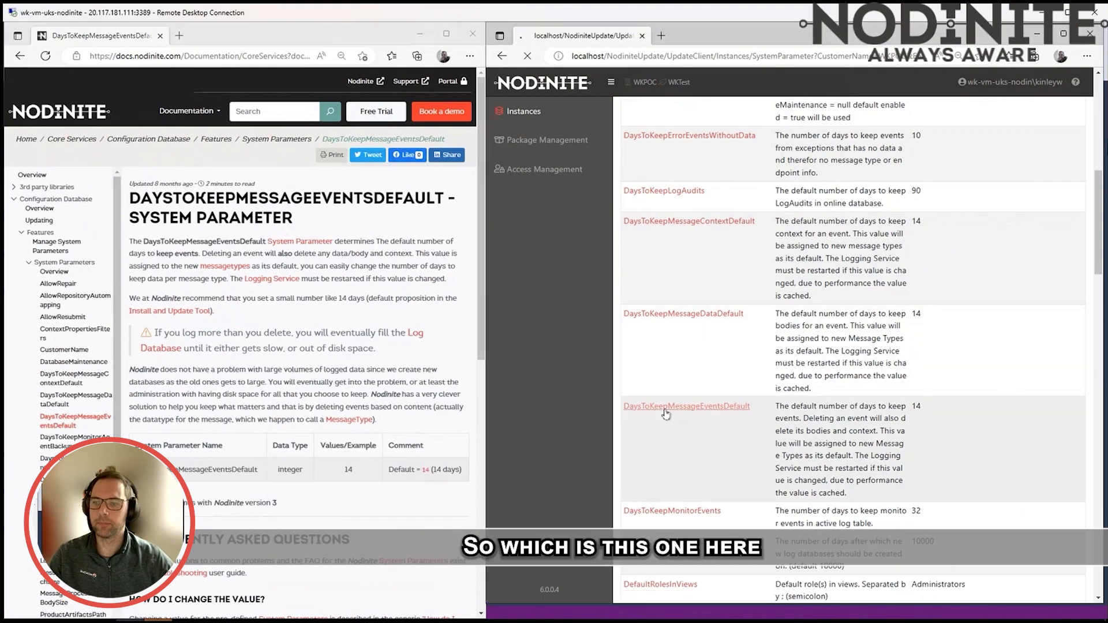
{"action": "left_click", "coordinate": [19, 56]}
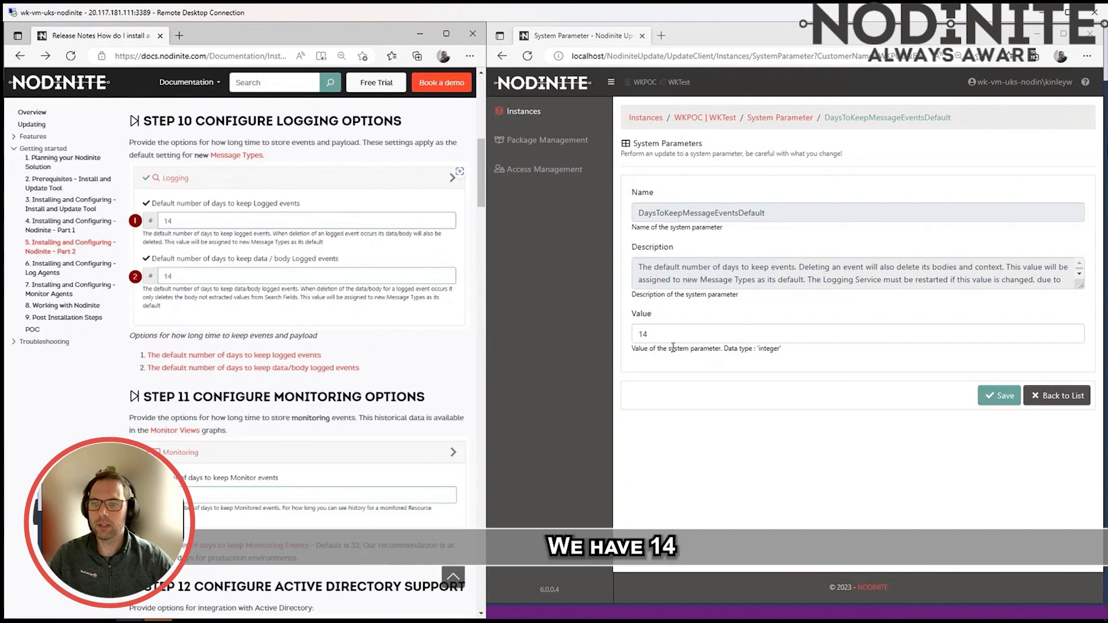
{"action": "left_click", "coordinate": [794, 117]}
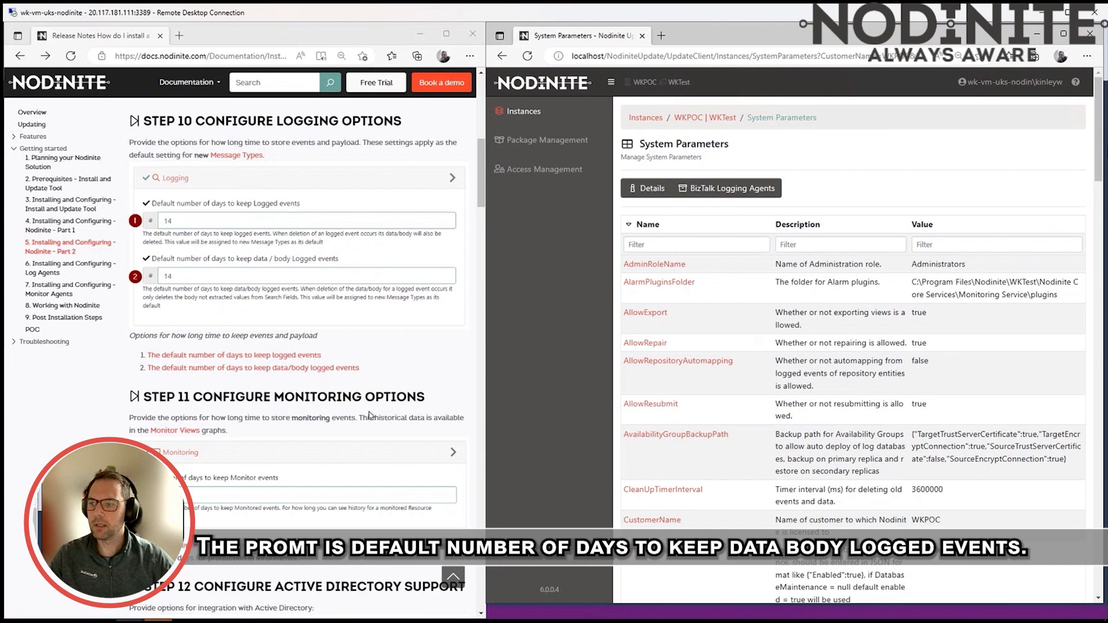
Identify the system parameter for keeping data/body logged events from the guide, and view DaysToKeepMessageDataDefault in the instance's System Parameters
{"action": "scroll", "coordinate": [634, 438], "scroll_direction": "down", "scroll_amount": 8}
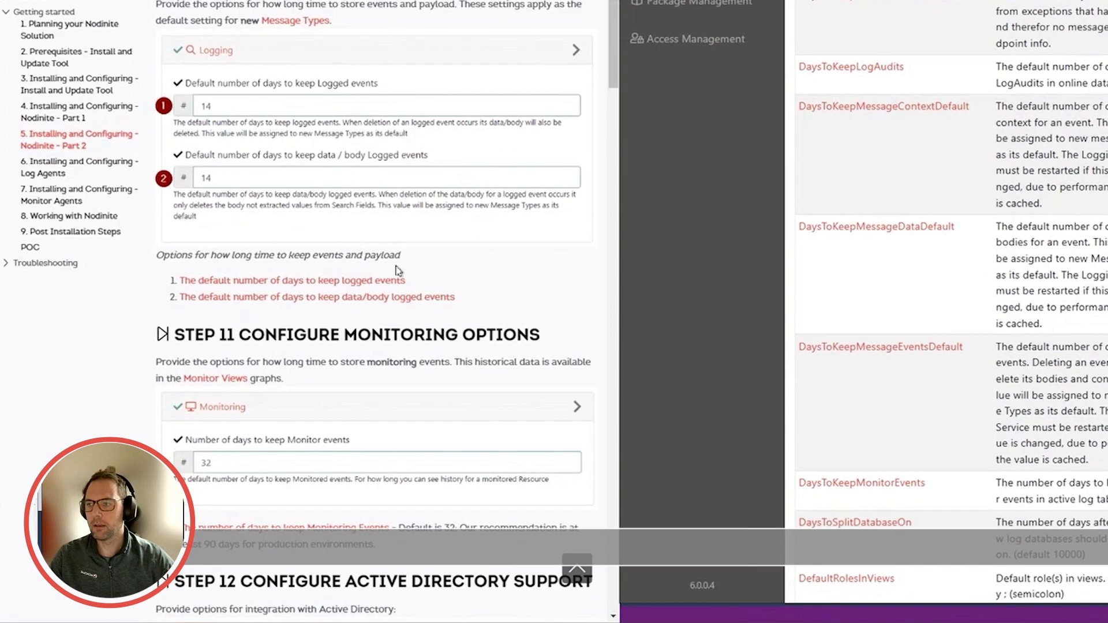
{"action": "left_click", "coordinate": [354, 298]}
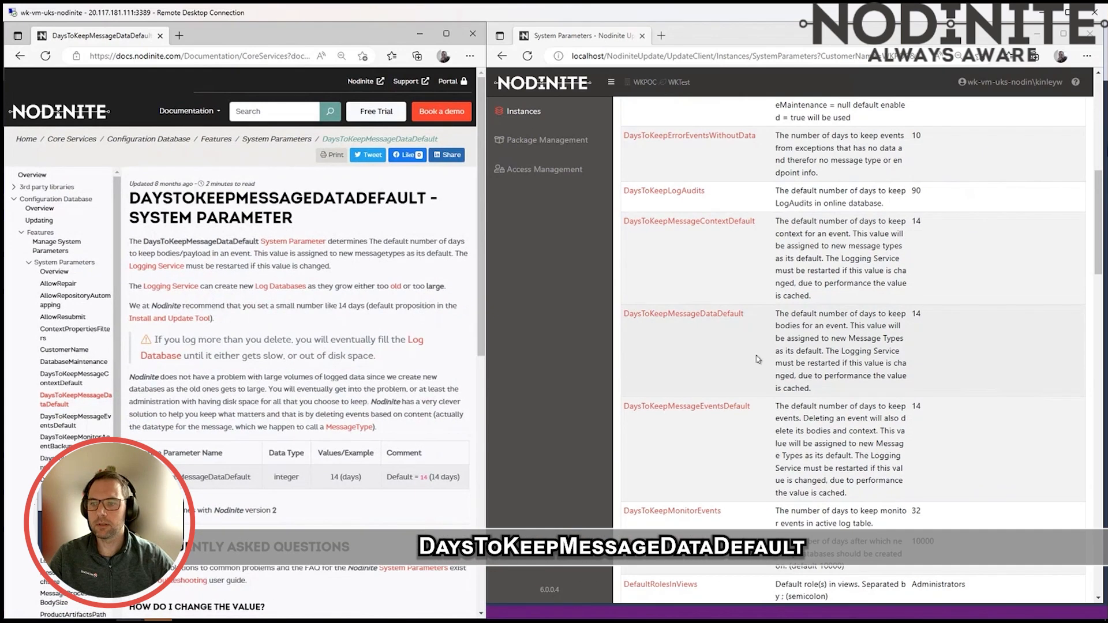
{"action": "left_click", "coordinate": [712, 315]}
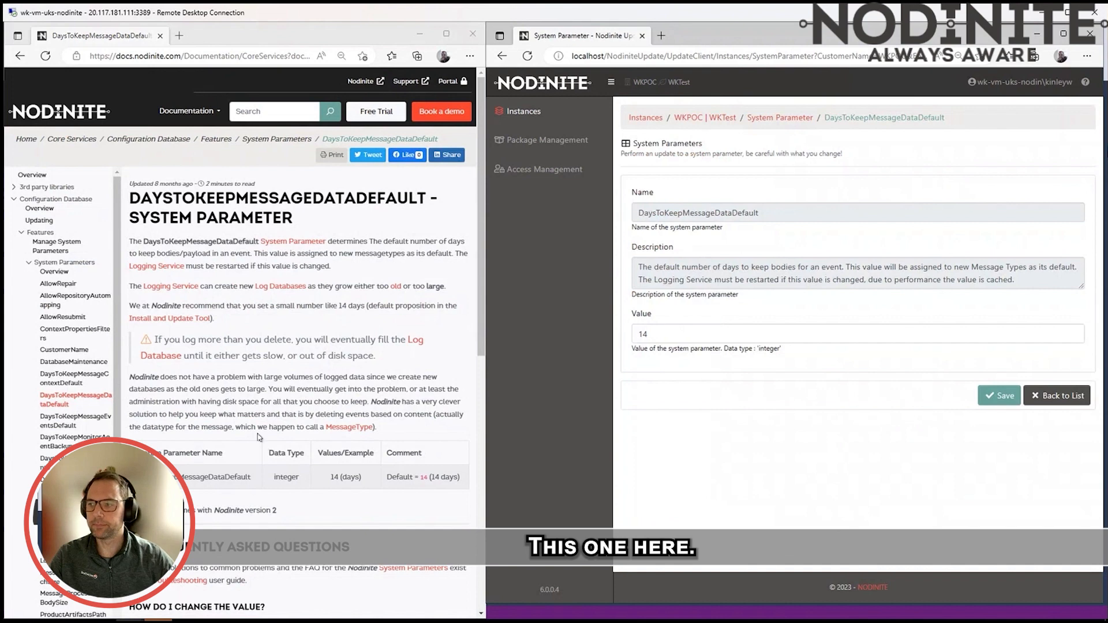
{"action": "left_click", "coordinate": [20, 55]}
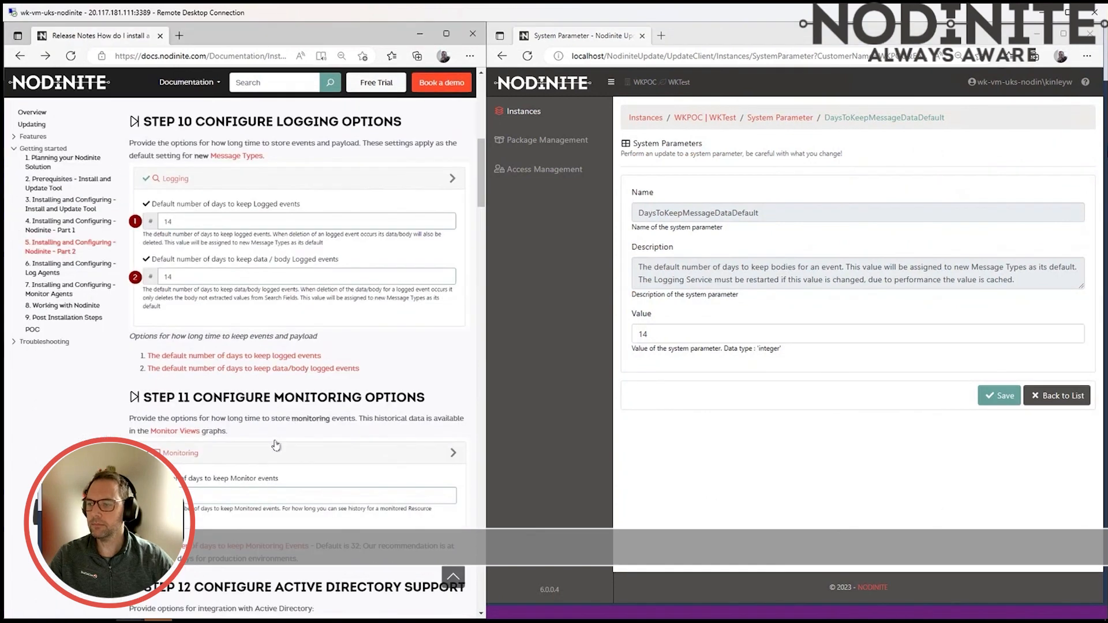
{"action": "scroll", "coordinate": [276, 445], "scroll_direction": "down", "scroll_amount": 2}
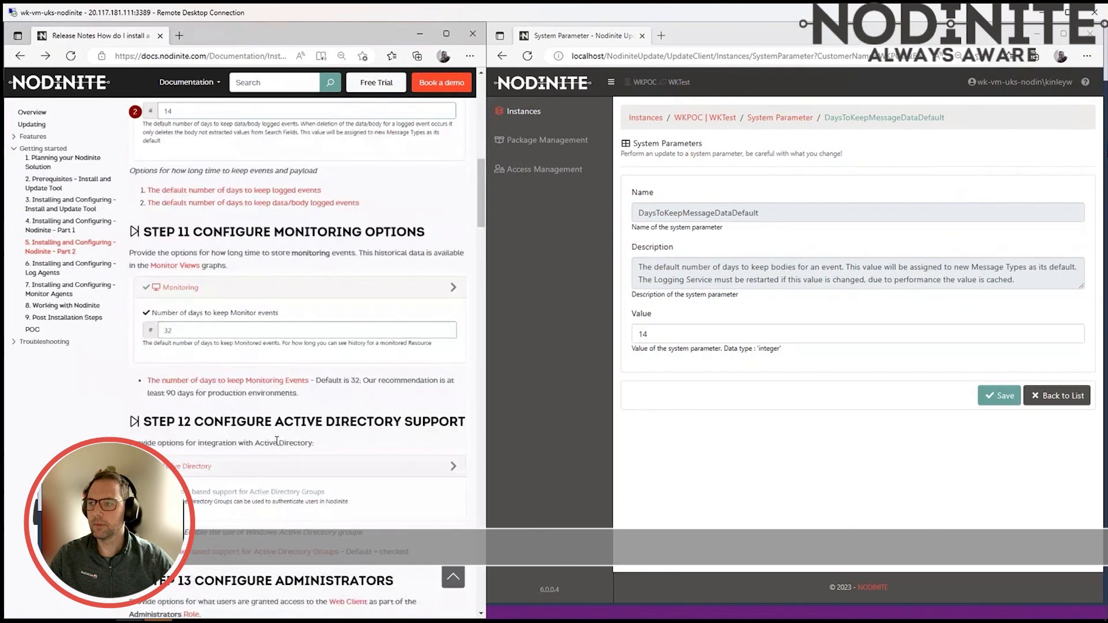
Read Step 11 Configure Monitoring Options in the guide and find DaysToKeepMonitorEvents in the instance's System Parameters list
{"action": "scroll", "coordinate": [276, 441], "scroll_direction": "down", "scroll_amount": 2}
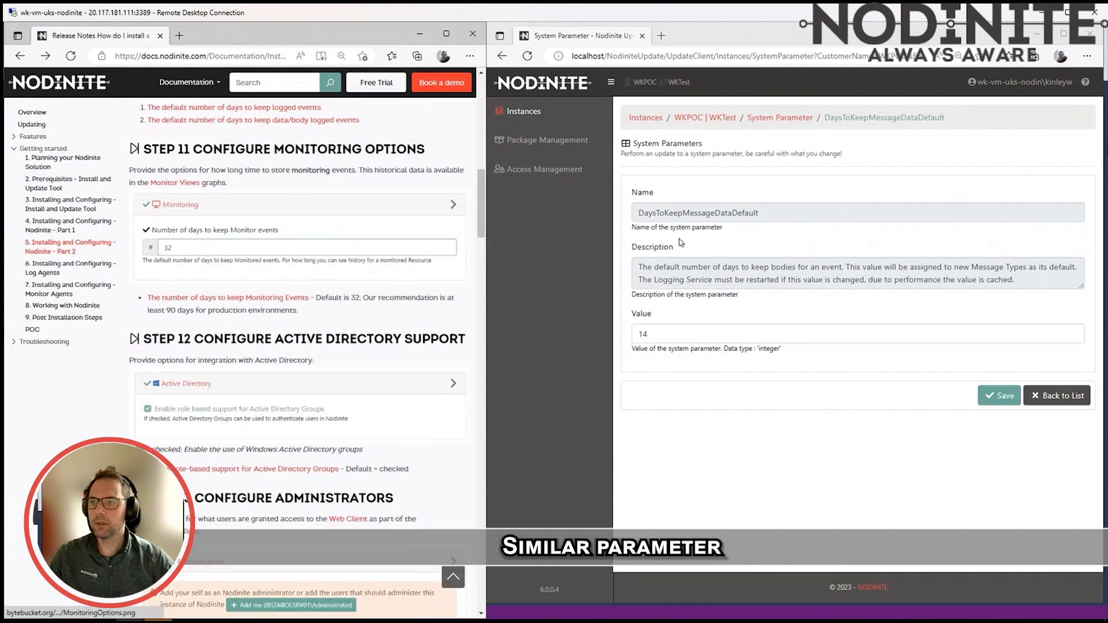
{"action": "left_click", "coordinate": [793, 126]}
{"action": "left_click", "coordinate": [788, 117]}
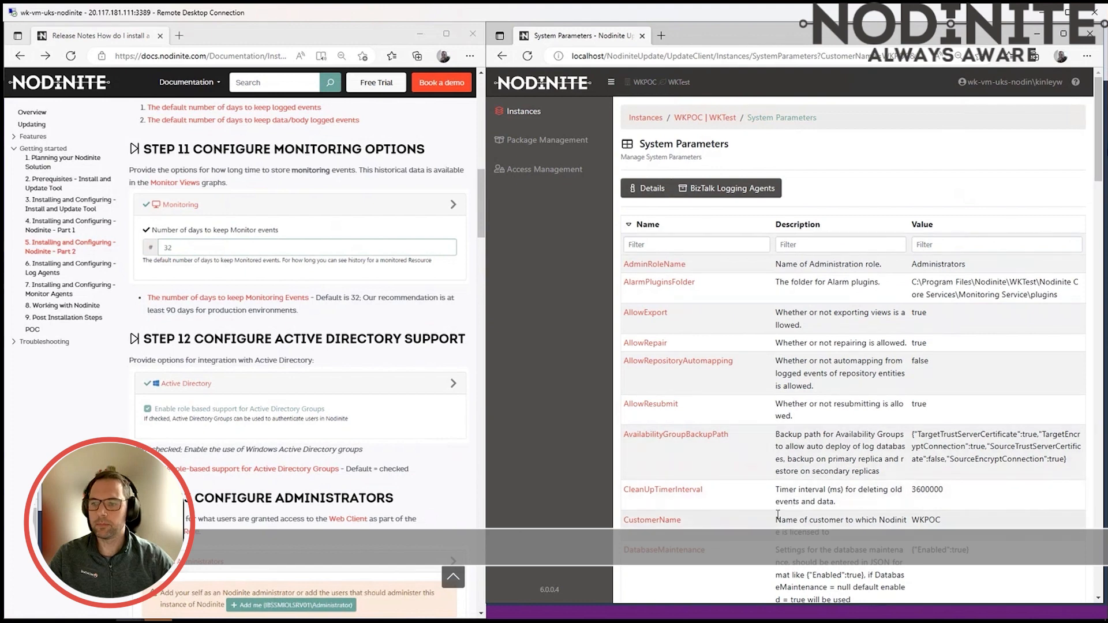
{"action": "scroll", "coordinate": [776, 515], "scroll_direction": "down", "scroll_amount": 8}
{"action": "scroll", "coordinate": [770, 506], "scroll_direction": "down", "scroll_amount": 1}
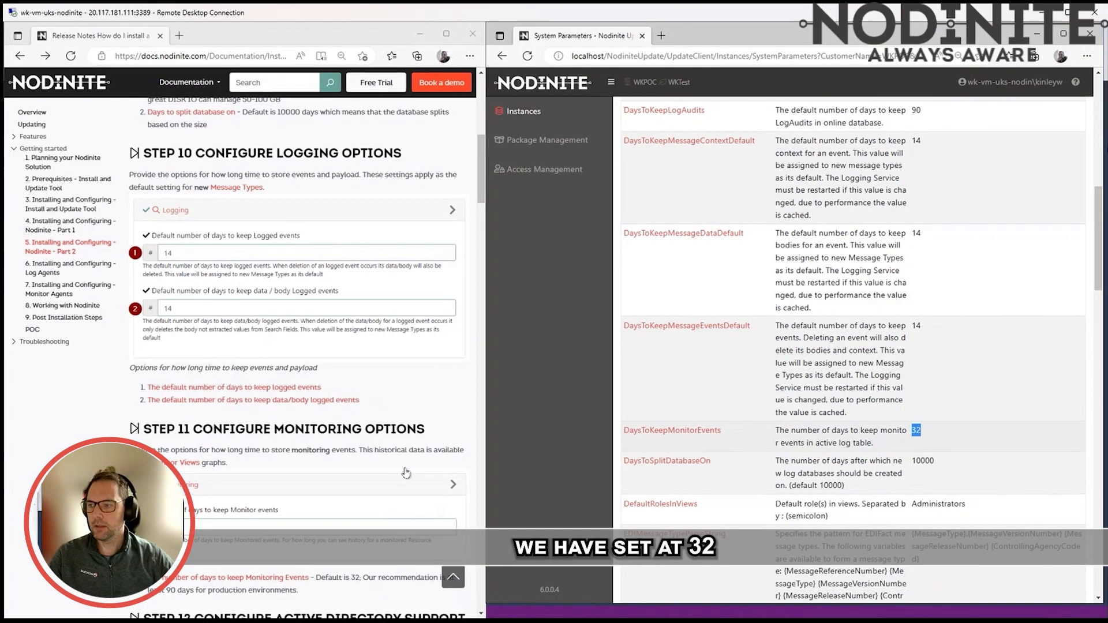
Review Steps 12 to 14 of the guide, covering Active Directory support, administrators and the configuration review
{"action": "scroll", "coordinate": [363, 437], "scroll_direction": "down", "scroll_amount": 2}
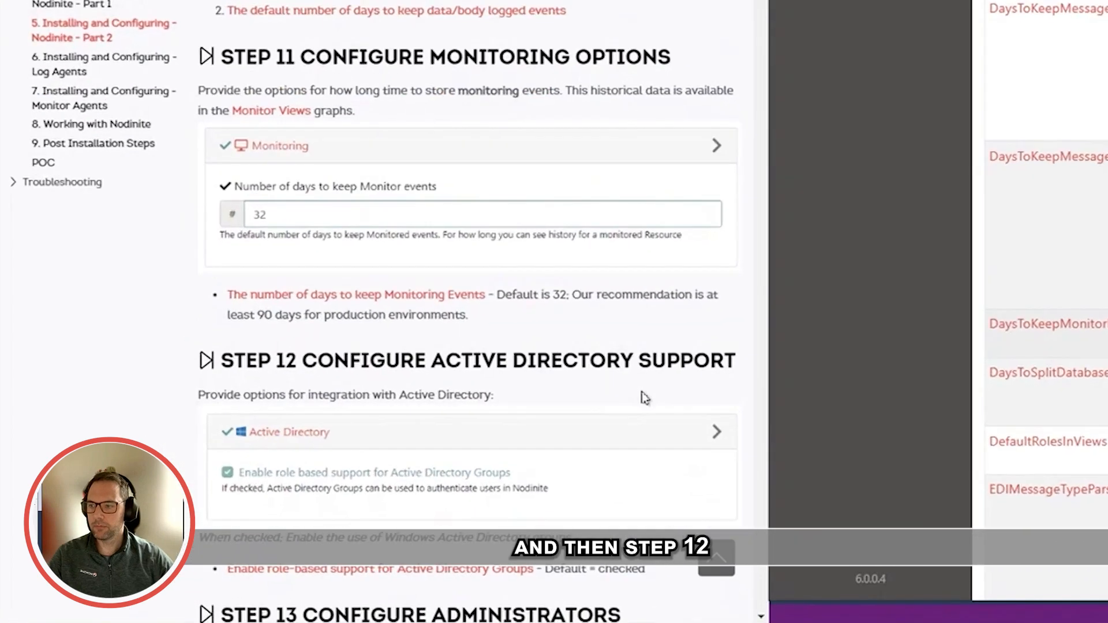
{"action": "scroll", "coordinate": [407, 475], "scroll_direction": "down", "scroll_amount": 1}
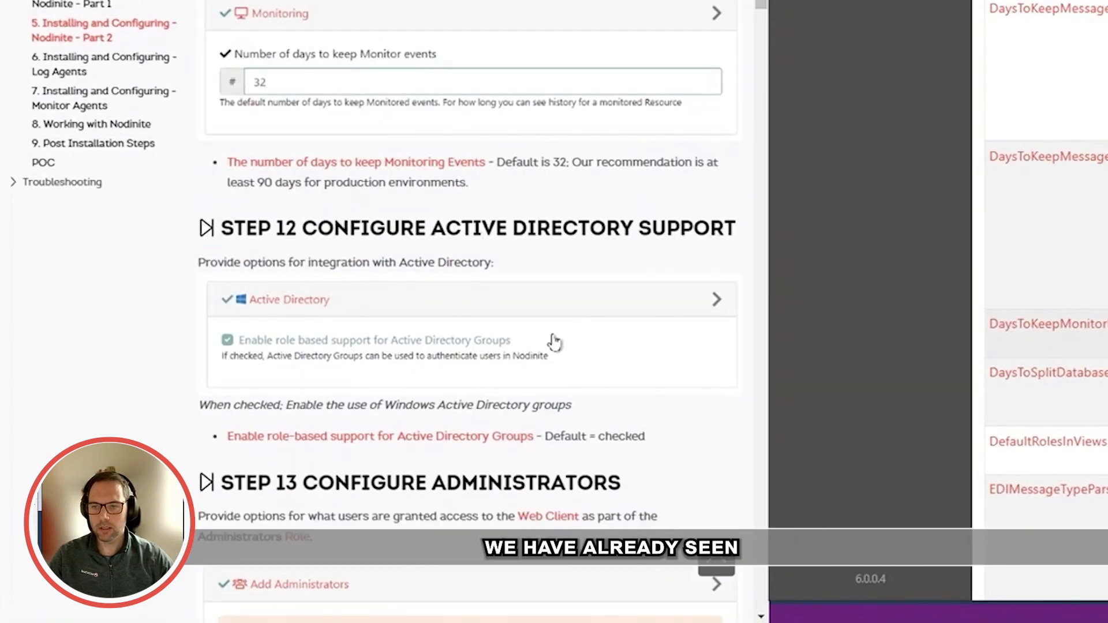
{"action": "scroll", "coordinate": [571, 318], "scroll_direction": "down", "scroll_amount": 2}
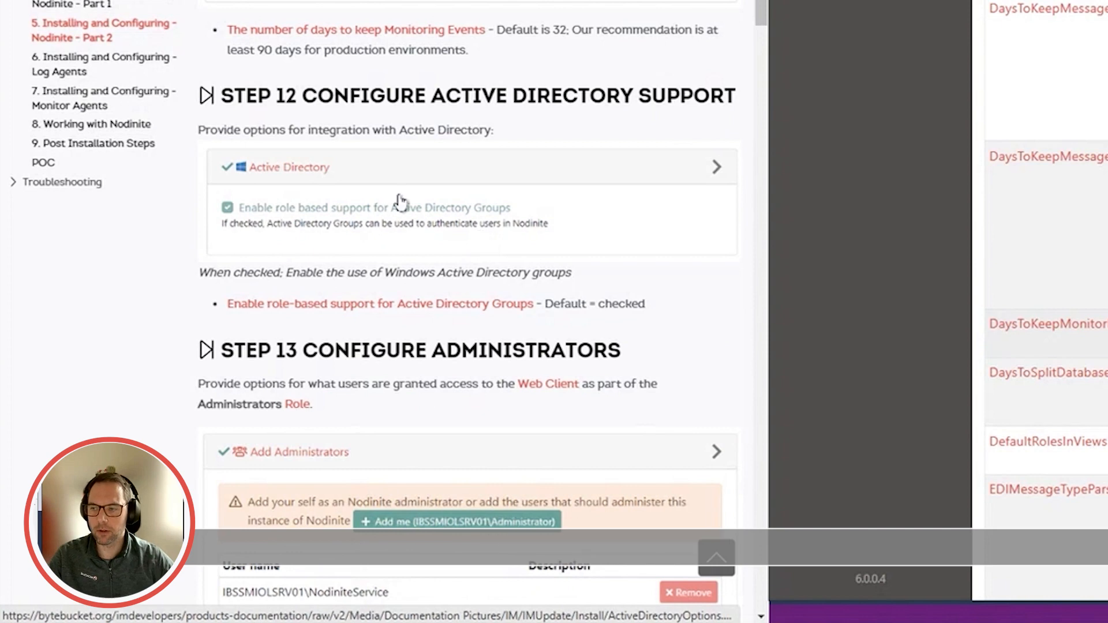
{"action": "scroll", "coordinate": [522, 260], "scroll_direction": "down", "scroll_amount": 6}
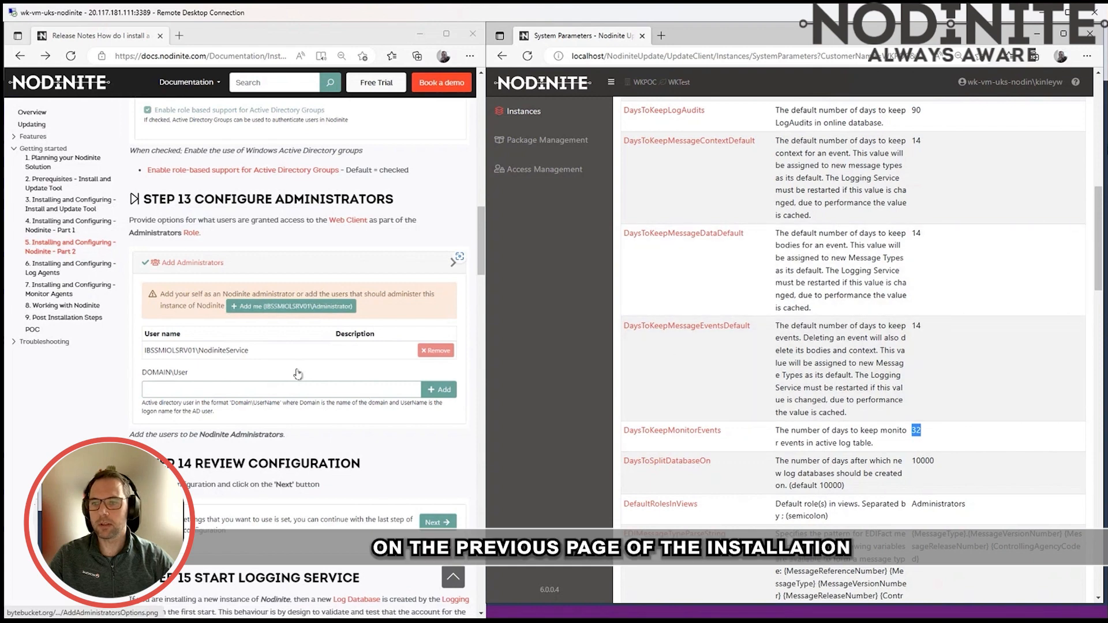
{"action": "scroll", "coordinate": [299, 374], "scroll_direction": "down", "scroll_amount": 3}
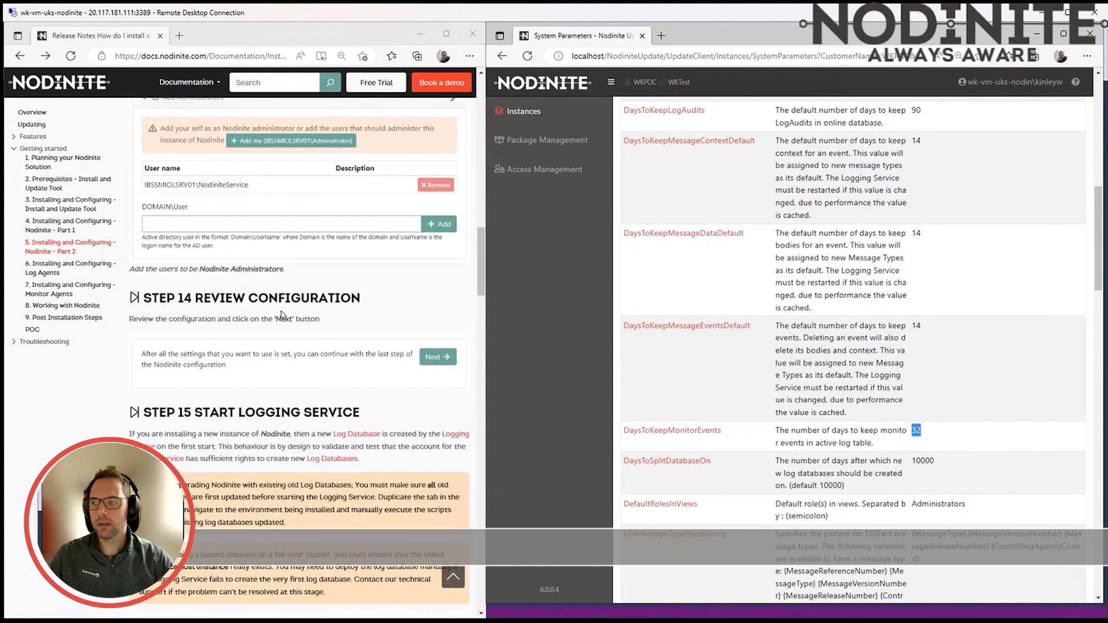
{"action": "scroll", "coordinate": [225, 274], "scroll_direction": "down", "scroll_amount": 2}
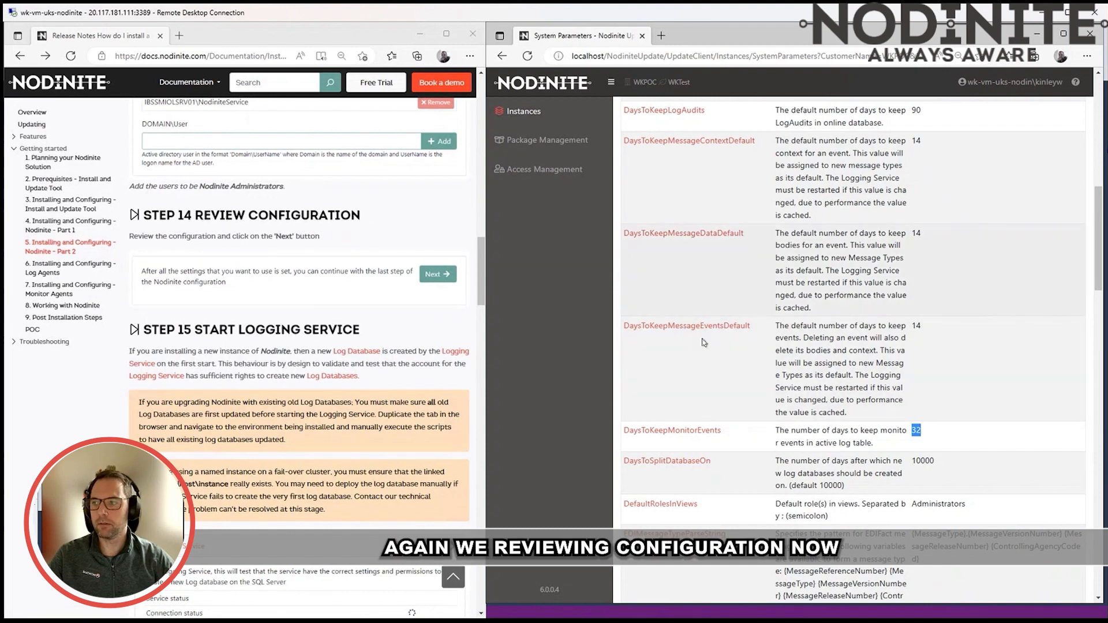
Review Steps 15 to 17 of the guide on starting the Logging Service and Monitoring Service and finishing the installation
{"action": "scroll", "coordinate": [316, 172], "scroll_direction": "down", "scroll_amount": 4}
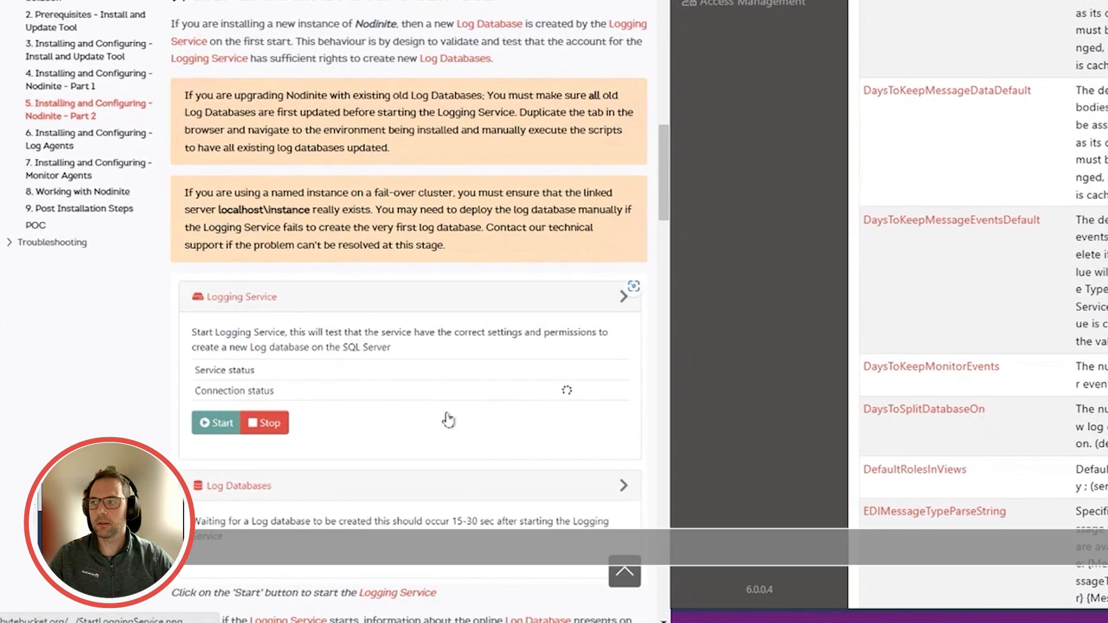
{"action": "scroll", "coordinate": [325, 471], "scroll_direction": "down", "scroll_amount": 2}
{"action": "scroll", "coordinate": [442, 412], "scroll_direction": "down", "scroll_amount": 12}
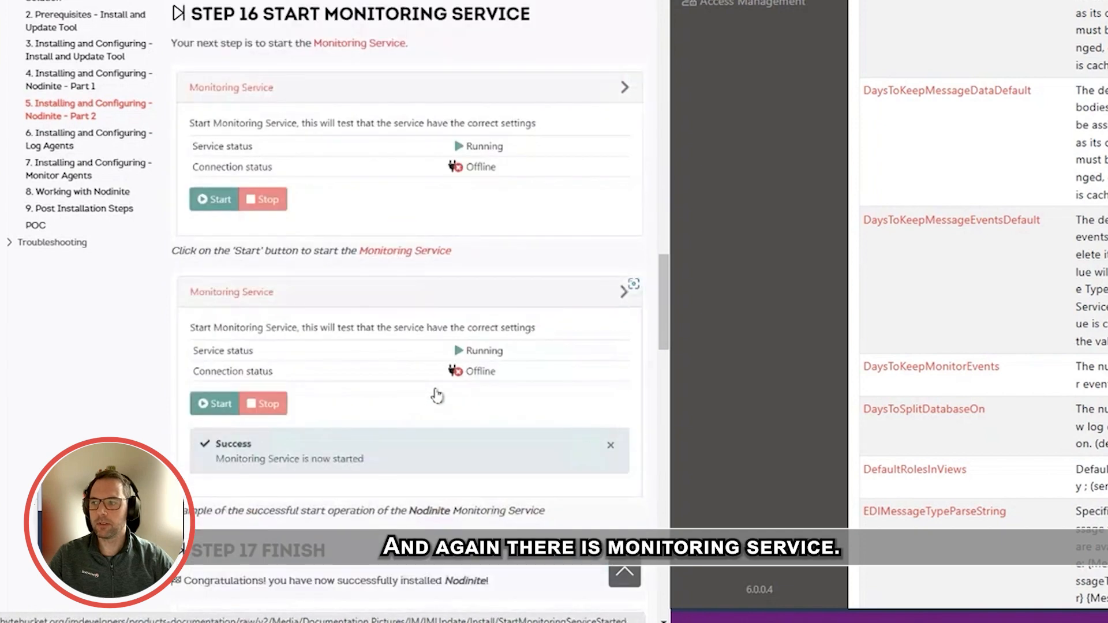
{"action": "scroll", "coordinate": [416, 337], "scroll_direction": "down", "scroll_amount": 2}
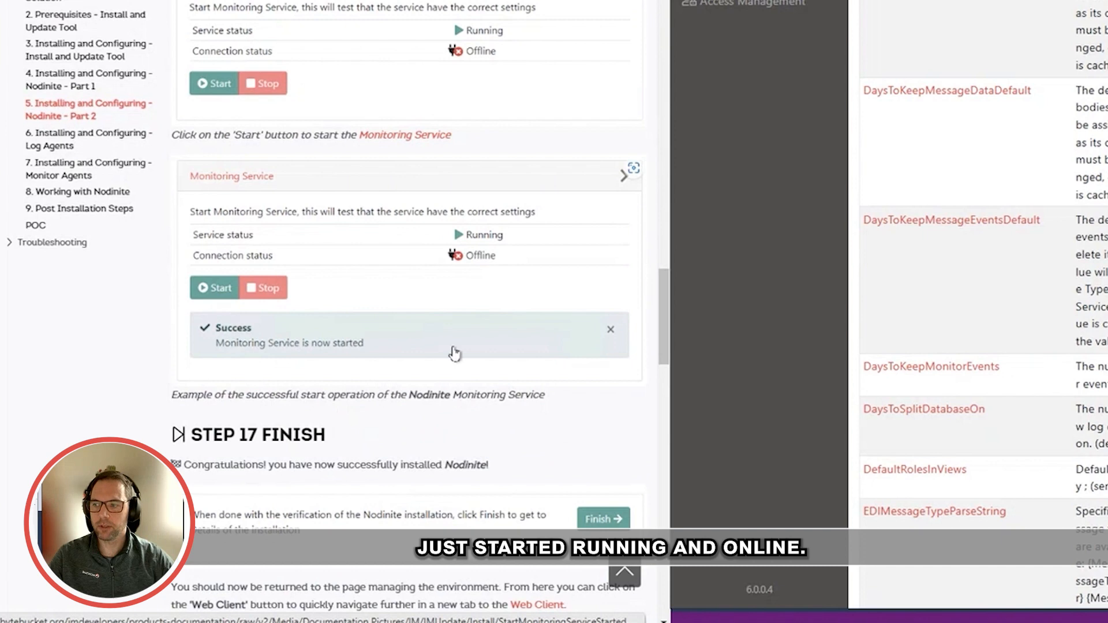
{"action": "scroll", "coordinate": [449, 329], "scroll_direction": "down", "scroll_amount": 6}
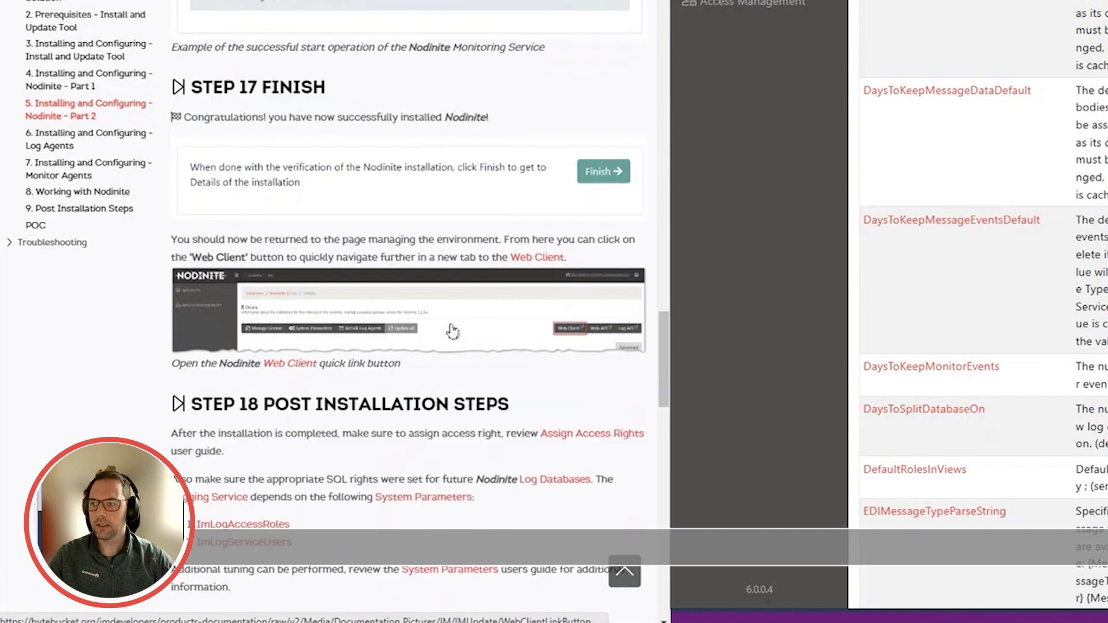
Read Step 18 Post Installation Steps and the Common Errors section of the installation guide
{"action": "scroll", "coordinate": [453, 325], "scroll_direction": "down", "scroll_amount": 2}
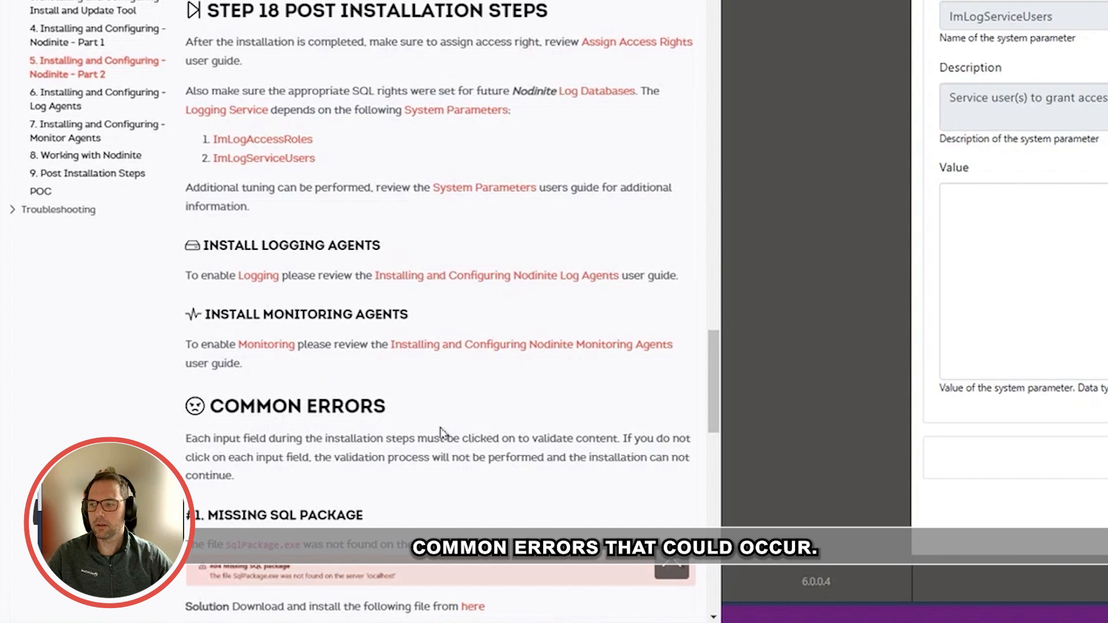
{"action": "scroll", "coordinate": [439, 431], "scroll_direction": "down", "scroll_amount": 15}
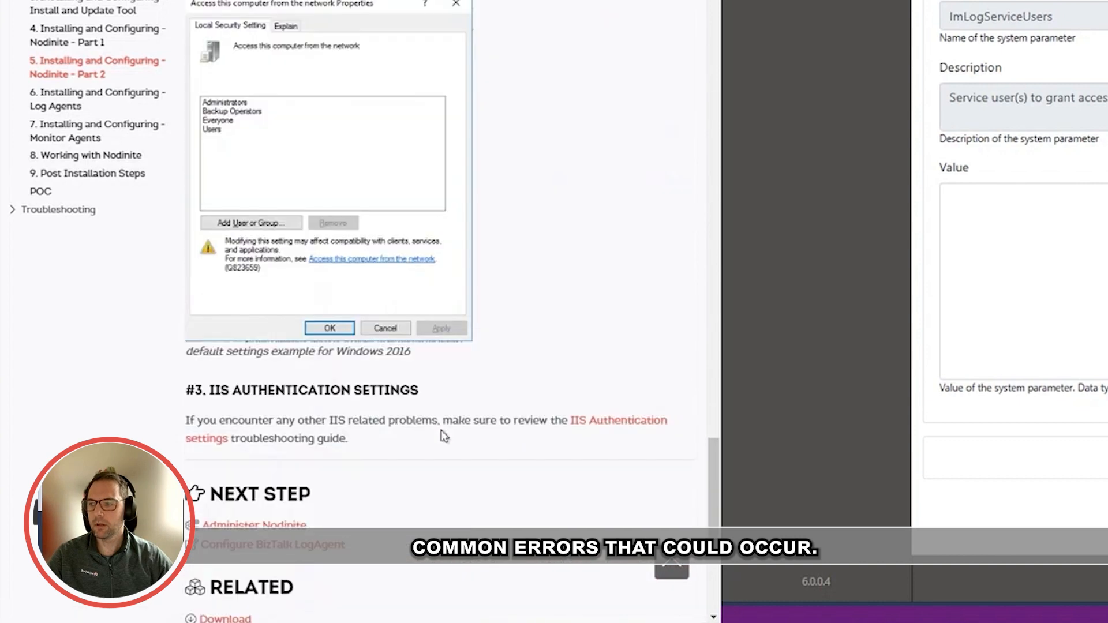
{"action": "scroll", "coordinate": [441, 436], "scroll_direction": "down", "scroll_amount": 3}
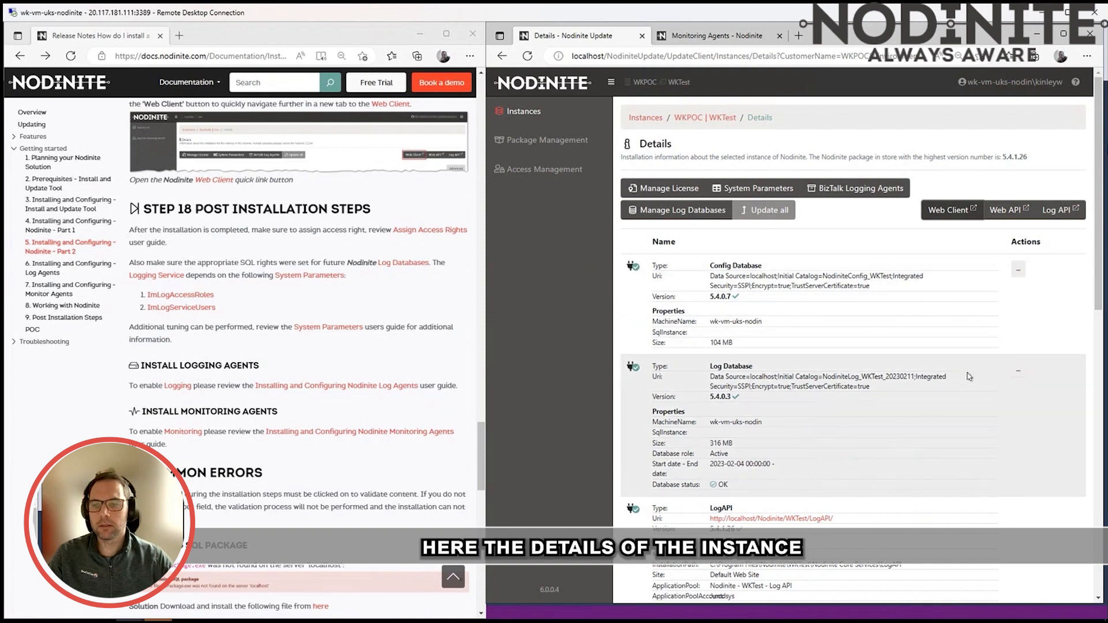
Examine the WKTest instance's Details for its databases, LogAPI, LoggingService and MonitoringService
{"action": "scroll", "coordinate": [970, 377], "scroll_direction": "down", "scroll_amount": 5}
{"action": "scroll", "coordinate": [970, 377], "scroll_direction": "down", "scroll_amount": 5}
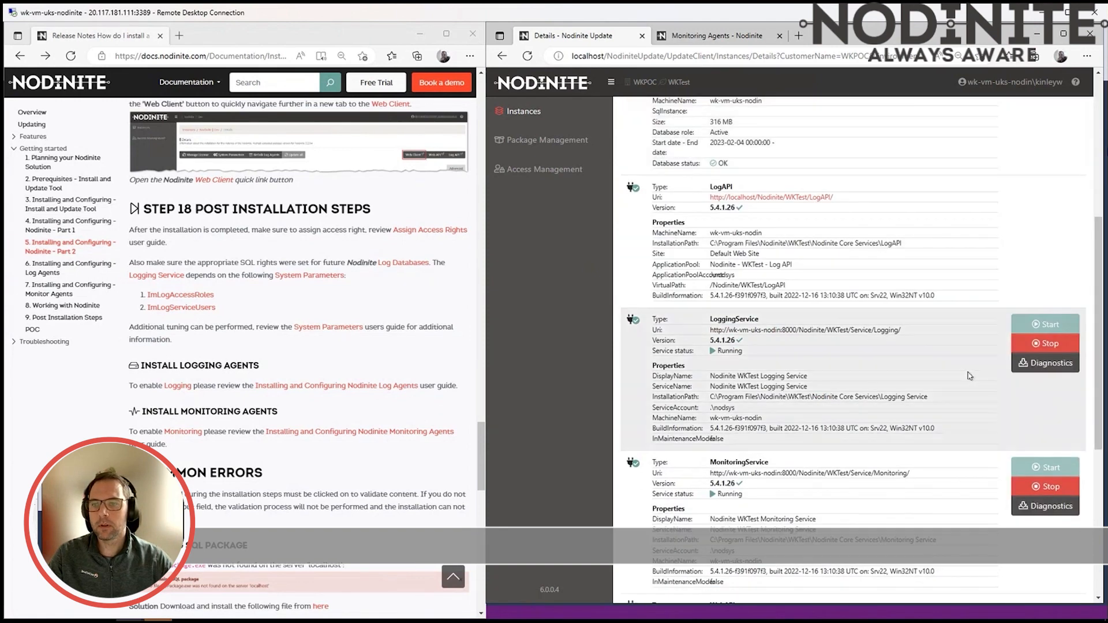
{"action": "scroll", "coordinate": [910, 418], "scroll_direction": "up", "scroll_amount": 10}
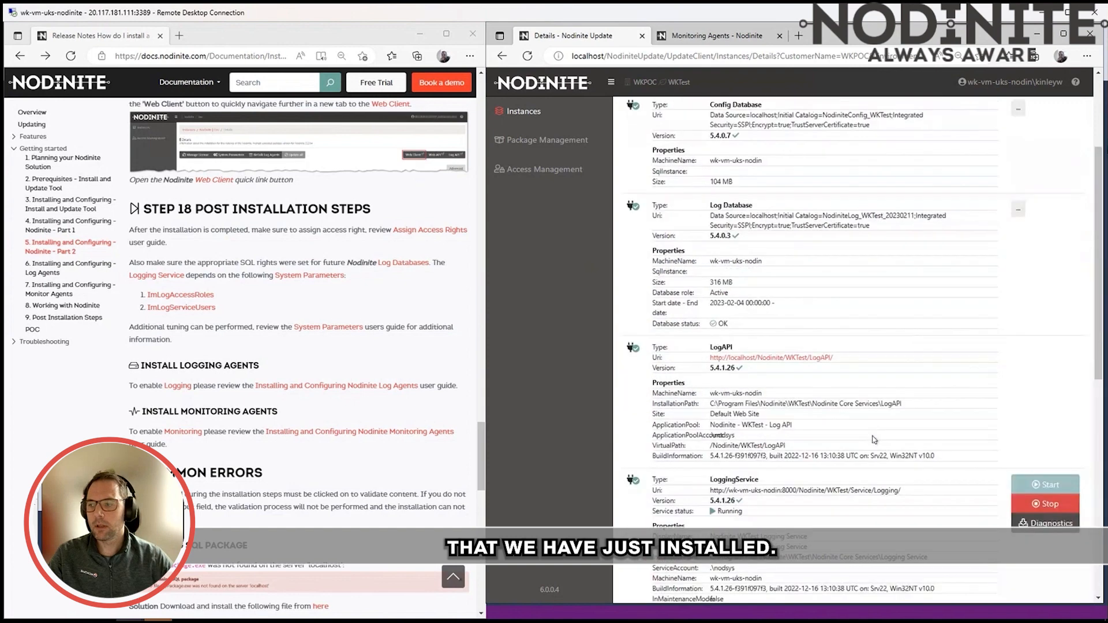